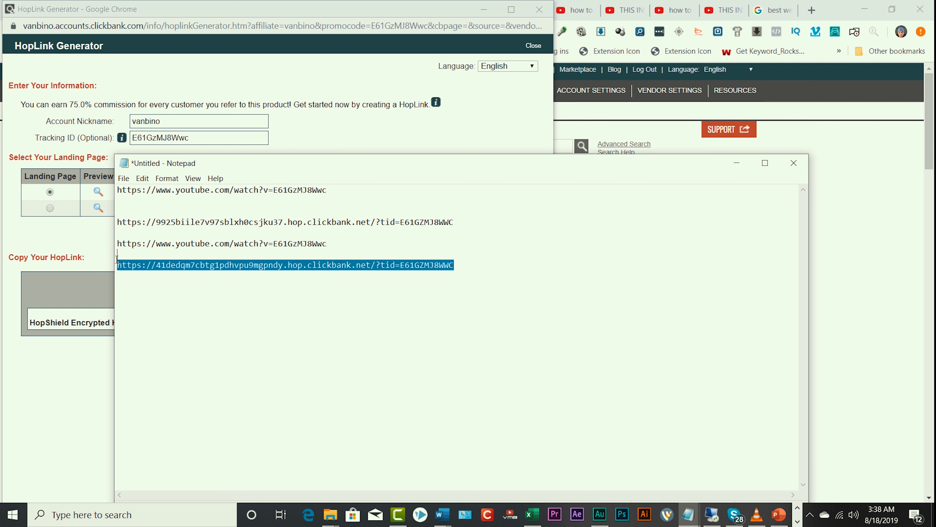
{"action": "right_click", "coordinate": [122, 263]}
{"action": "left_click", "coordinate": [146, 297]}
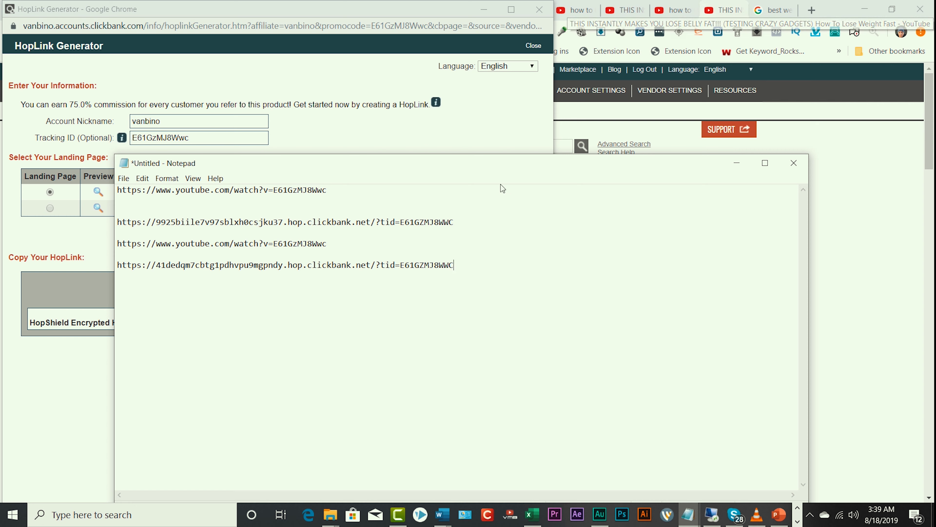
{"action": "left_click_drag", "start_coordinate": [454, 264], "coordinate": [131, 260]}
{"action": "right_click", "coordinate": [159, 264]}
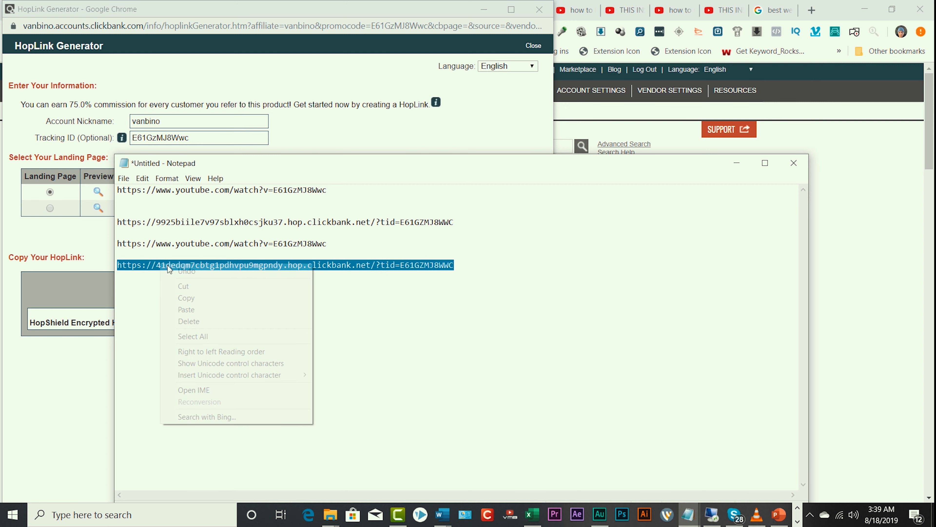
{"action": "left_click", "coordinate": [177, 298]}
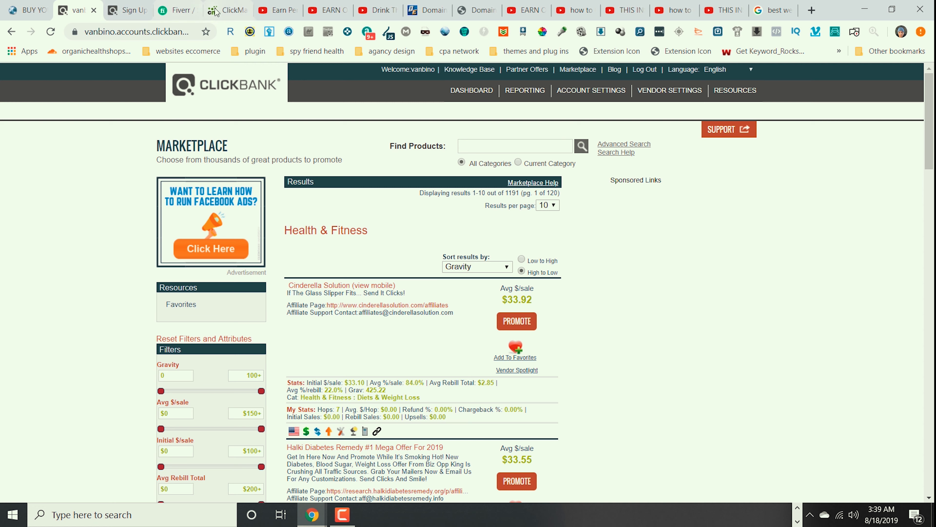
- Switch to ClickMagick and replace the new tracking link's Primary URL by pasting a ClickBank HopLink
{"action": "left_click", "coordinate": [225, 10]}
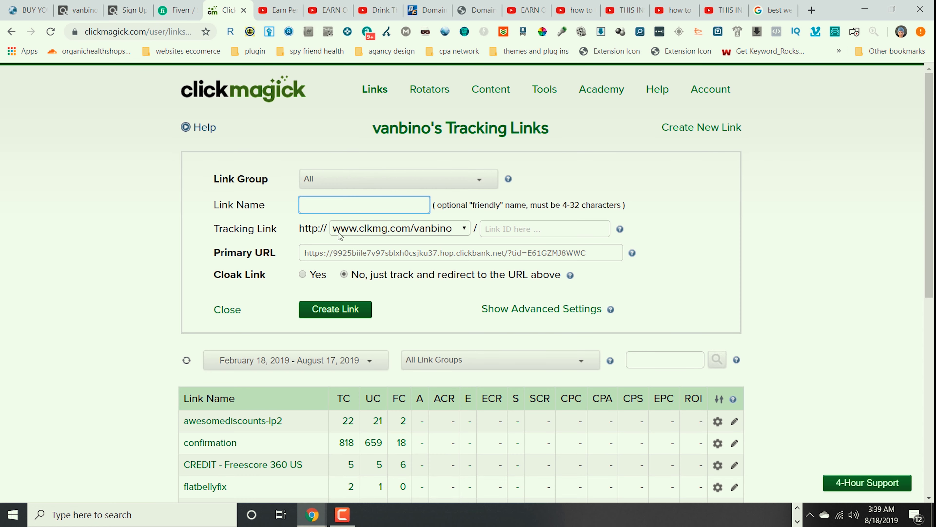
{"action": "left_click", "coordinate": [377, 231]}
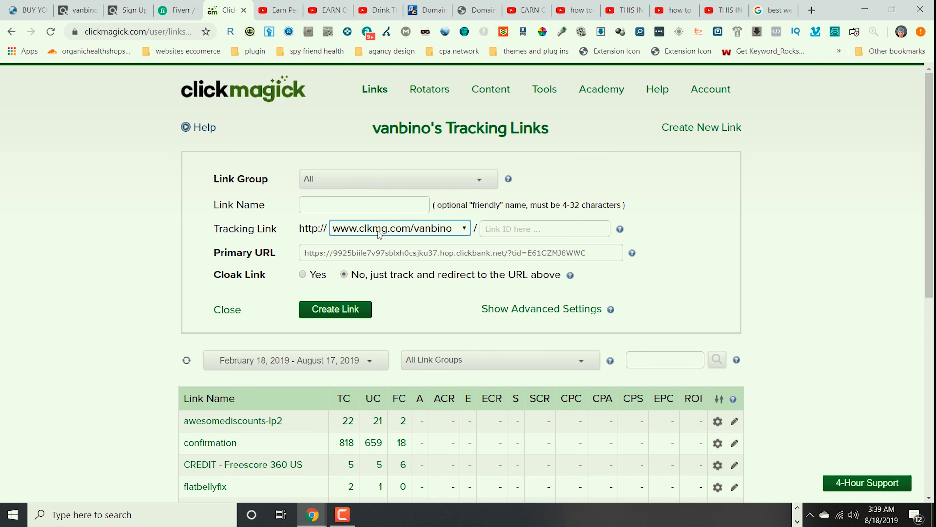
{"action": "left_click", "coordinate": [298, 255]}
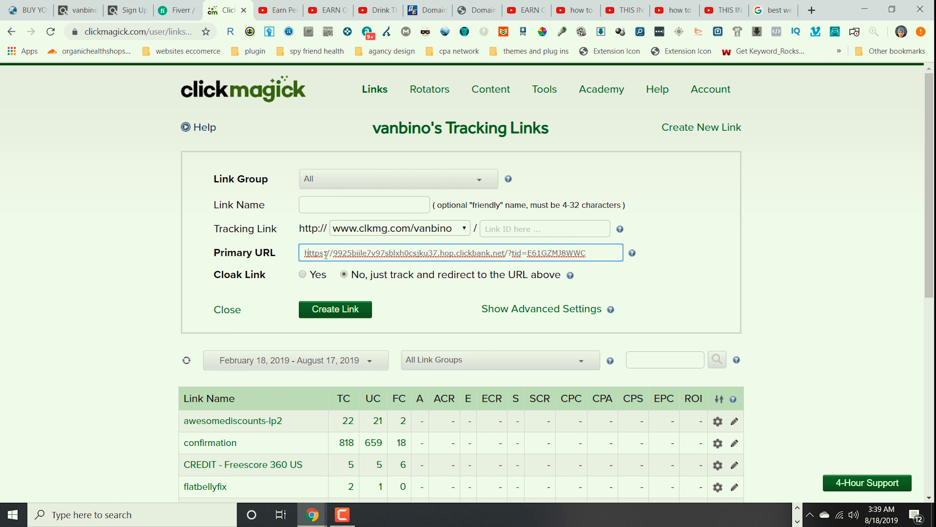
{"action": "triple_click", "coordinate": [325, 255]}
{"action": "key", "text": "BackSpace"}
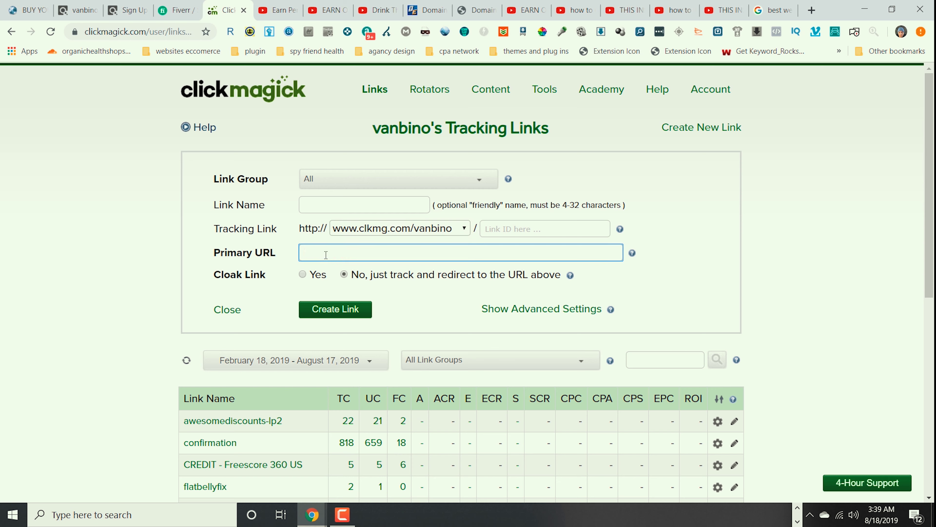
{"action": "key", "text": "ctrl+v"}
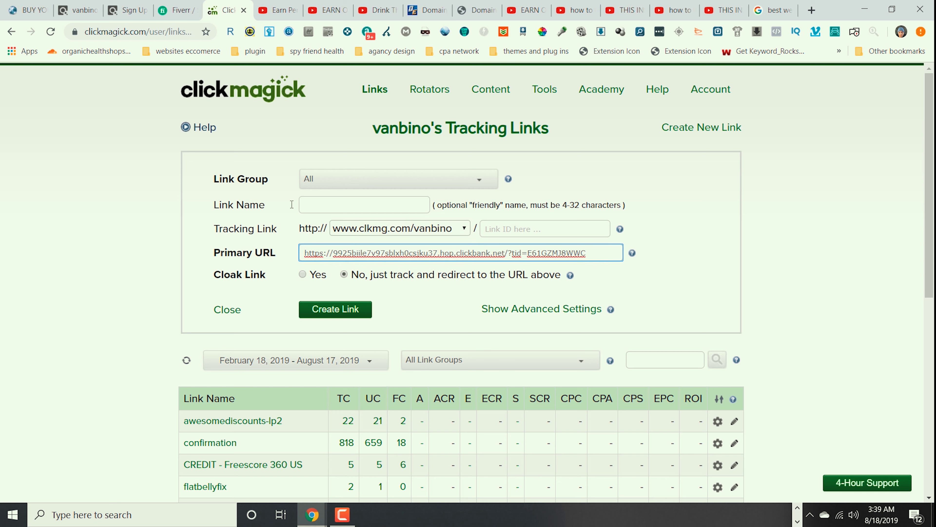
- Name the tracking link "THIS INSTANTLY MAKES YOU LOSE BE" and create it
{"action": "left_click", "coordinate": [302, 205]}
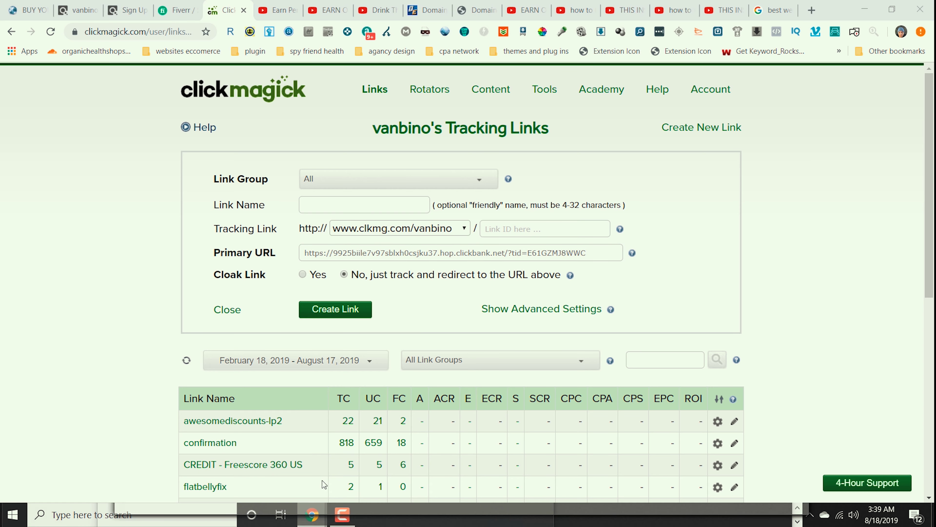
{"action": "left_click", "coordinate": [374, 13]}
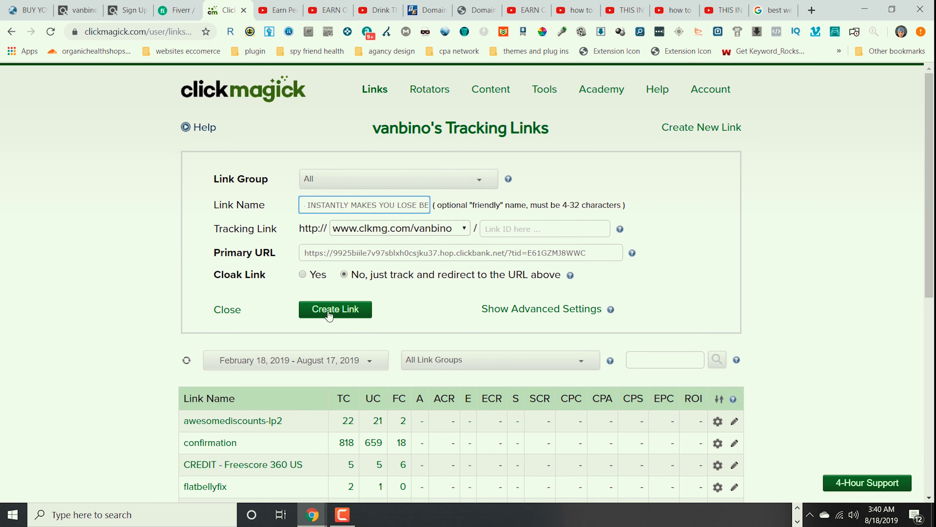
{"action": "left_click", "coordinate": [328, 312]}
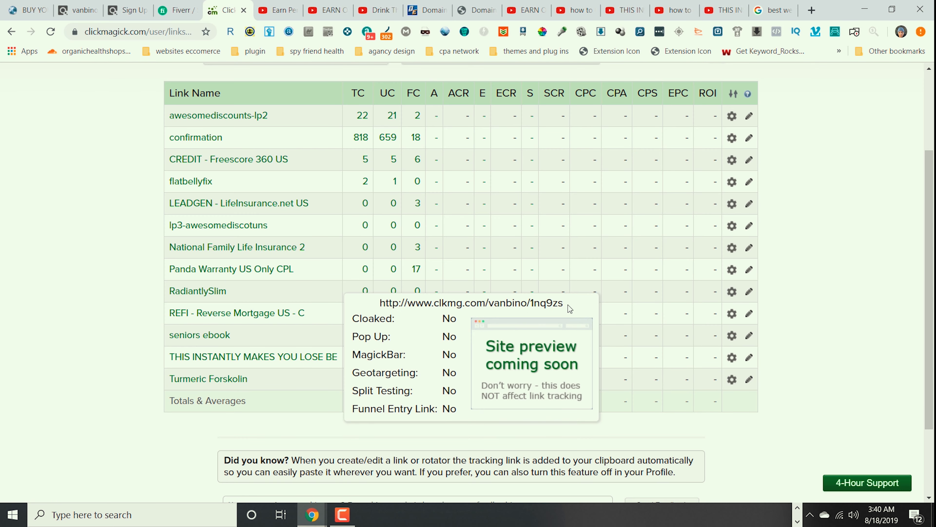
- Copy the URL of the tracking link just created and paste it below the HopLinks in the Notepad notes
{"action": "left_click_drag", "start_coordinate": [568, 304], "coordinate": [378, 303]}
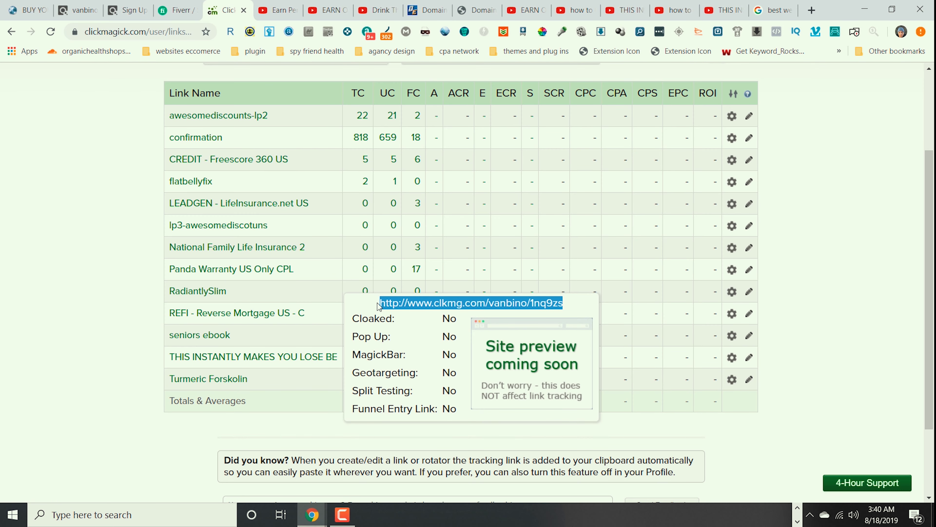
{"action": "right_click", "coordinate": [392, 303]}
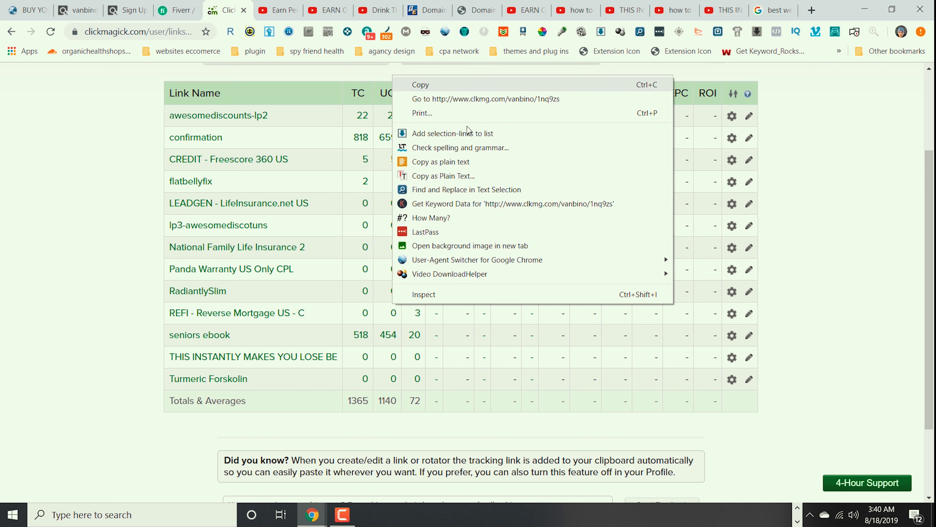
{"action": "left_click", "coordinate": [430, 91]}
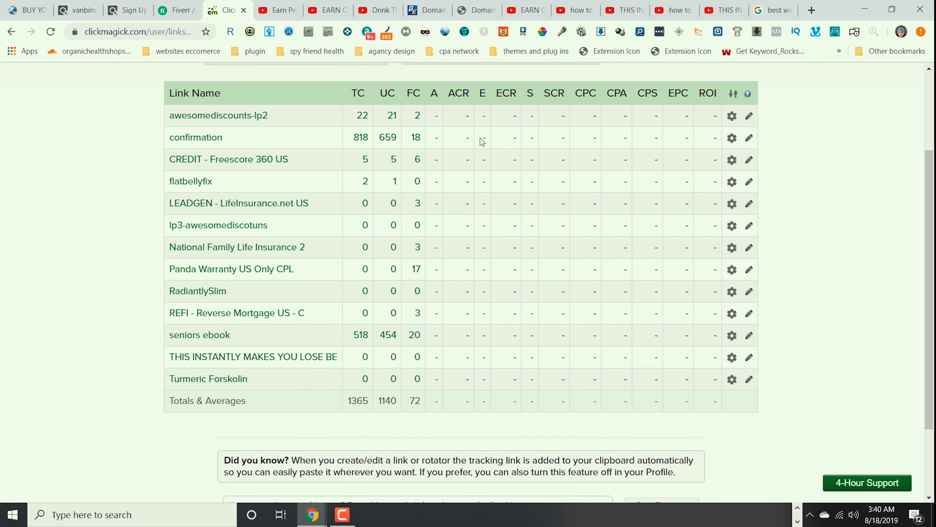
{"action": "left_click", "coordinate": [798, 522]}
{"action": "left_click", "coordinate": [687, 515]}
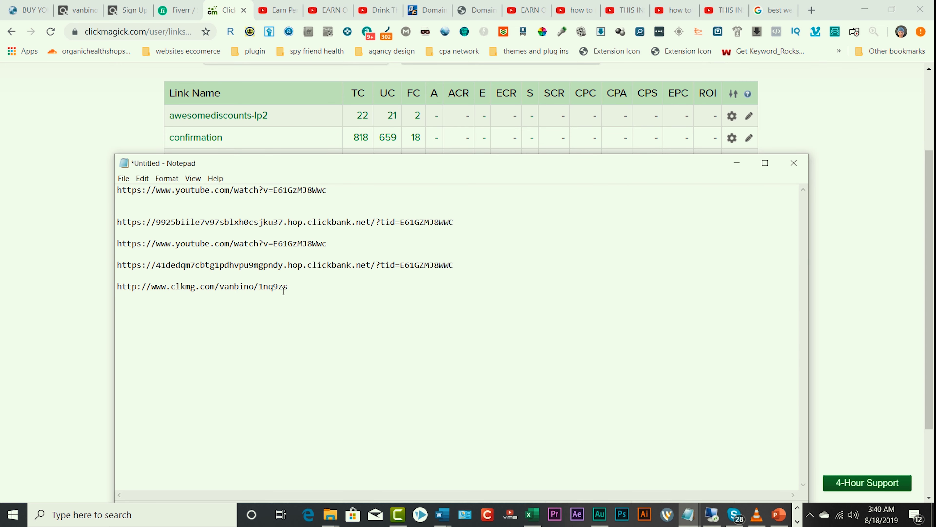
- Copy the clkmg.com tracking link from the notes, test it in a new browser tab and close that tab
{"action": "left_click_drag", "start_coordinate": [290, 287], "coordinate": [118, 287]}
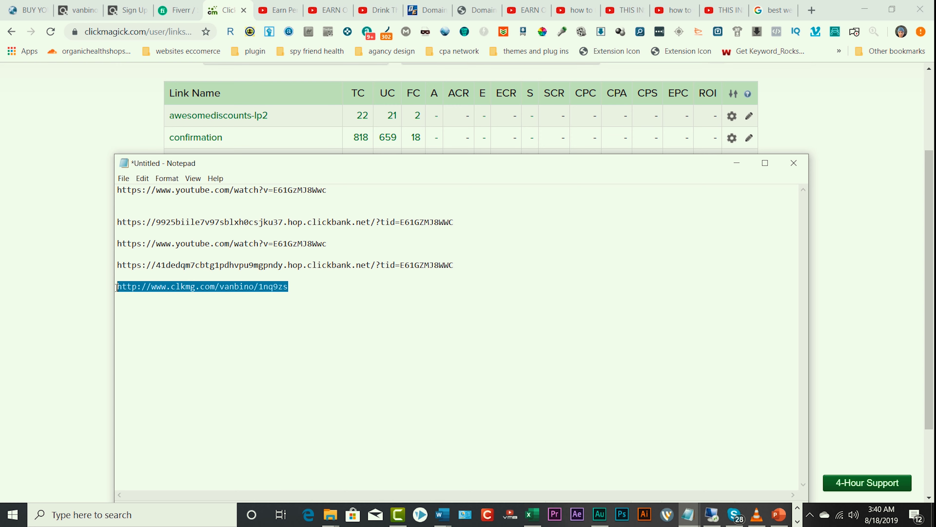
{"action": "right_click", "coordinate": [125, 289]}
{"action": "left_click", "coordinate": [148, 324]}
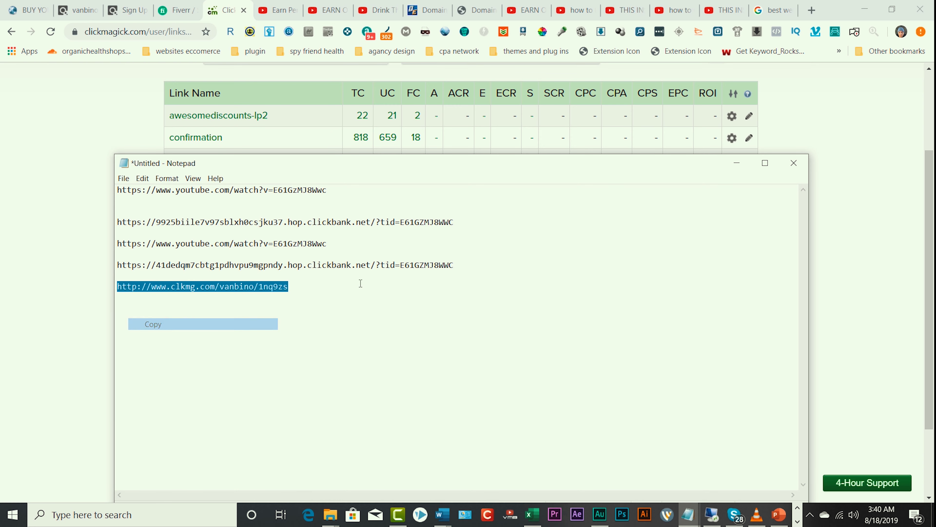
{"action": "left_click", "coordinate": [812, 10]}
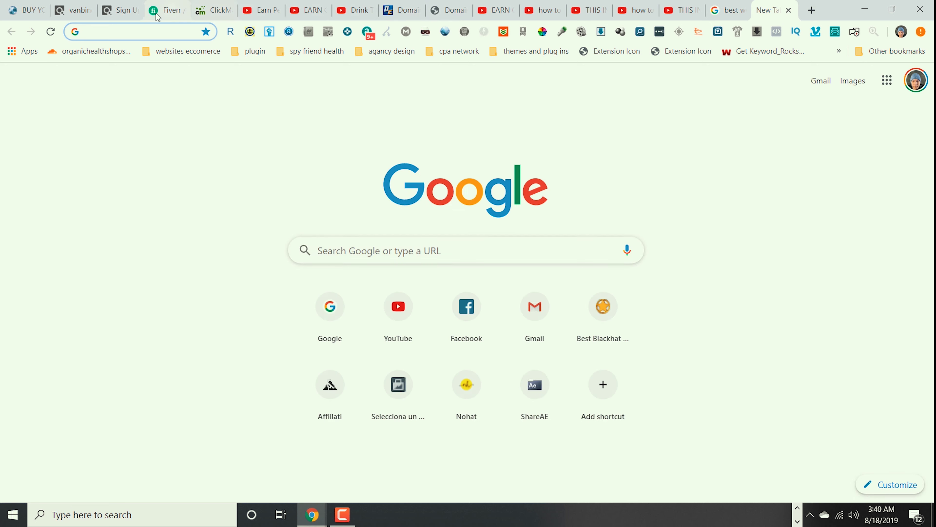
{"action": "right_click", "coordinate": [130, 29]}
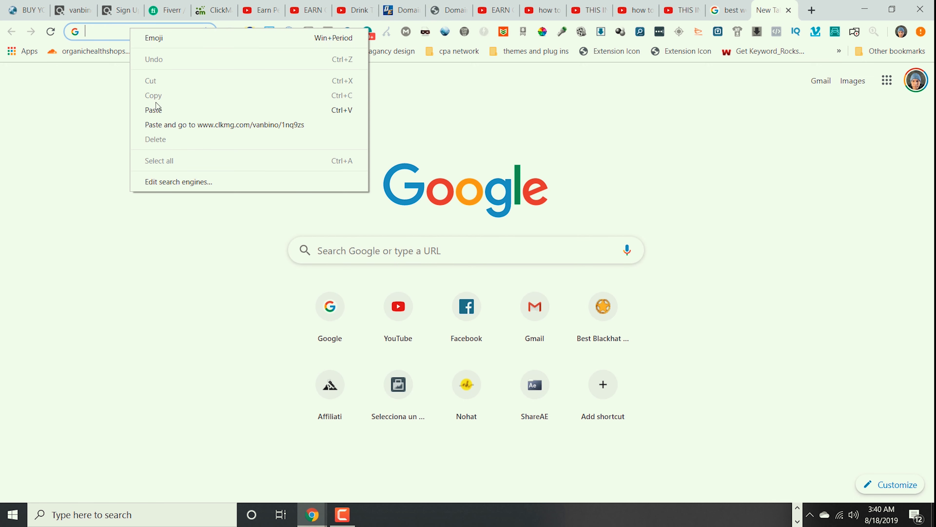
{"action": "left_click", "coordinate": [156, 107]}
{"action": "key", "text": "Return"}
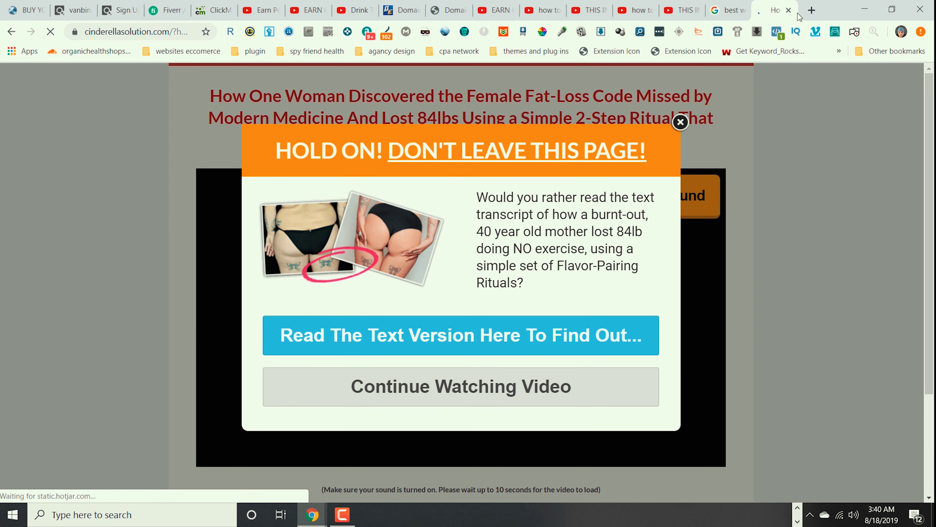
{"action": "left_click", "coordinate": [789, 10]}
{"action": "left_click", "coordinate": [496, 10]}
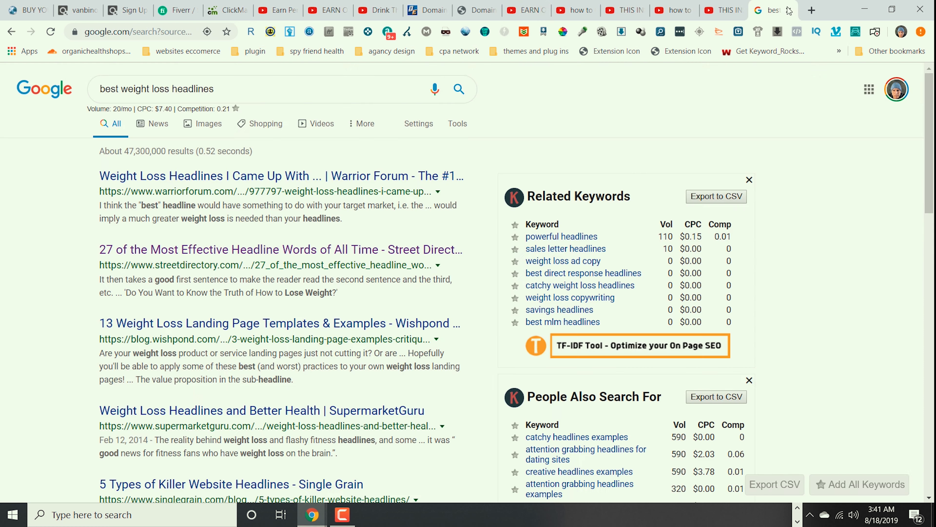
{"action": "left_click", "coordinate": [781, 13]}
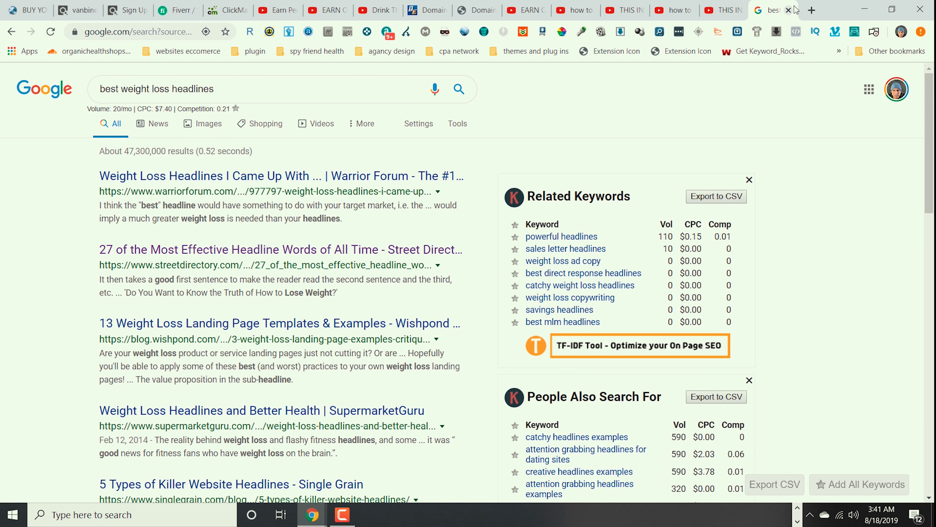
- Search Google for bitly in a new browser tab and open the Bitly website
{"action": "left_click", "coordinate": [810, 11]}
{"action": "type", "text": "go"}
{"action": "key", "text": "Return"}
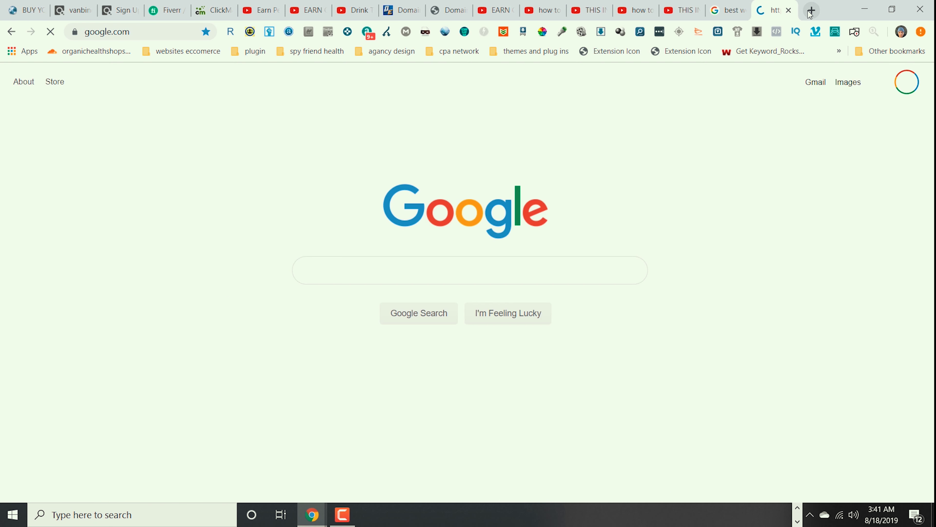
{"action": "type", "text": "bit"}
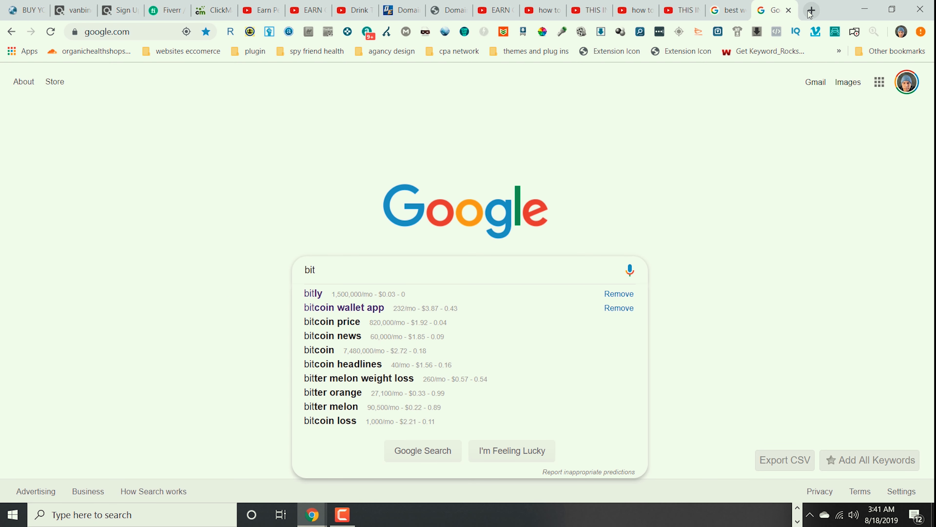
{"action": "left_click", "coordinate": [327, 297]}
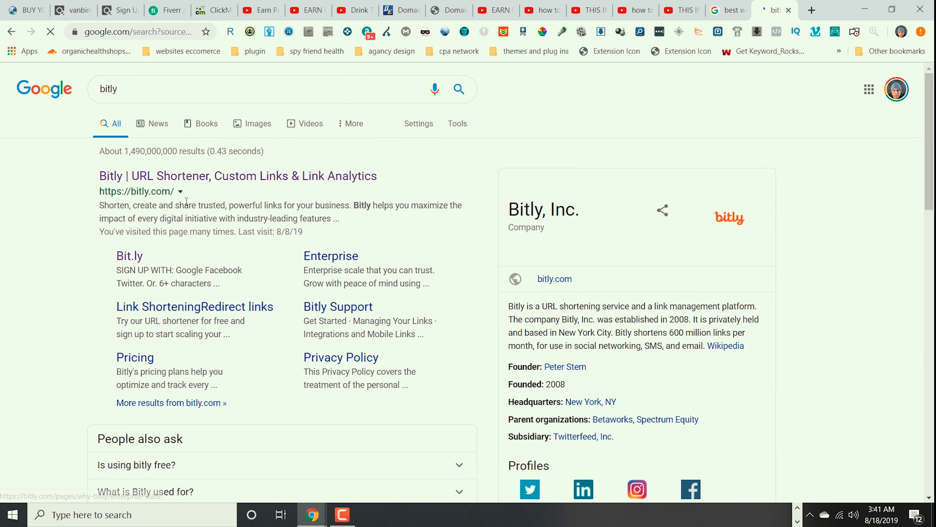
{"action": "left_click", "coordinate": [203, 179]}
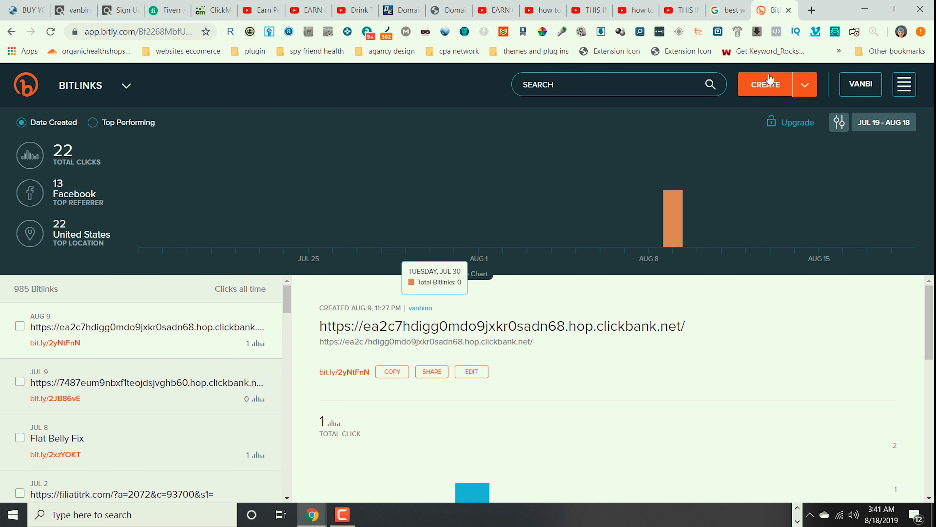
- Create a Bitlink on the bit.ly domain from the copied tracking link and title it "THIS INSTANTLY MAKES YOU LOSE BE"
{"action": "left_click", "coordinate": [773, 90]}
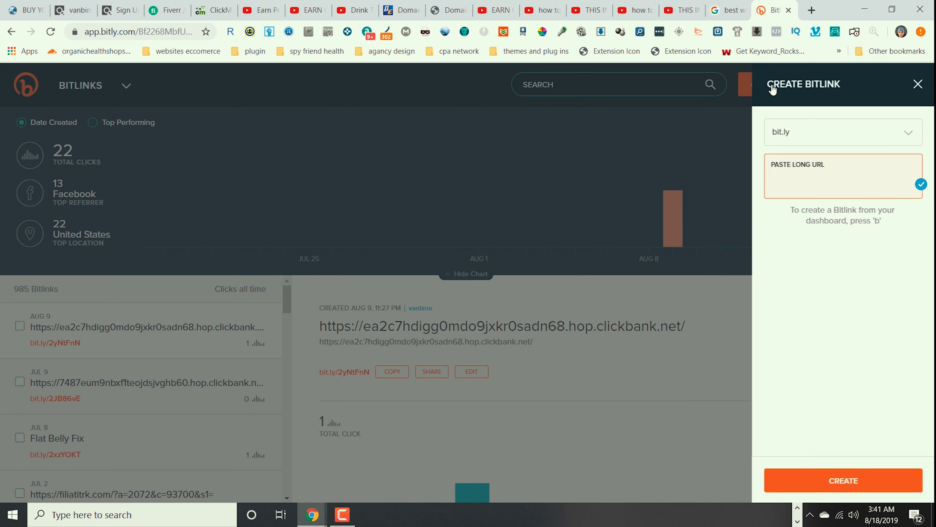
{"action": "right_click", "coordinate": [803, 180]}
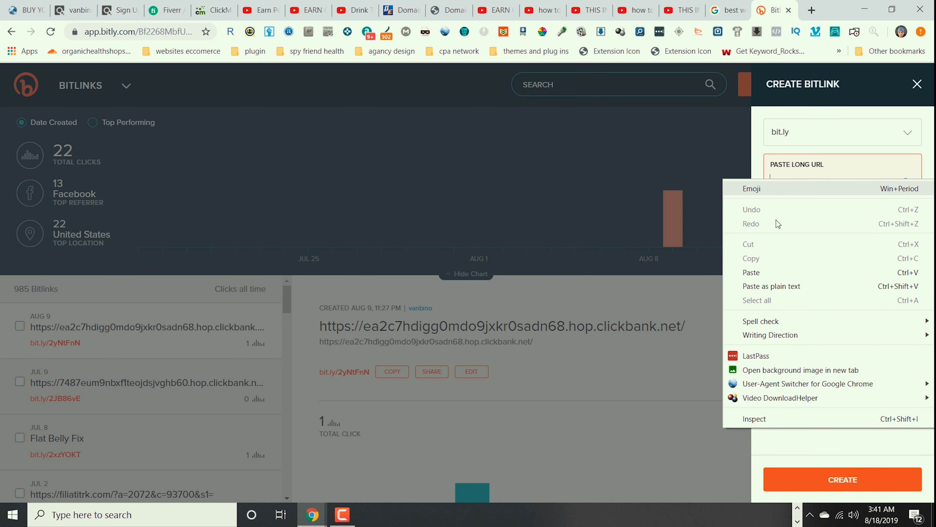
{"action": "left_click", "coordinate": [778, 268]}
{"action": "key", "text": "ctrl+v"}
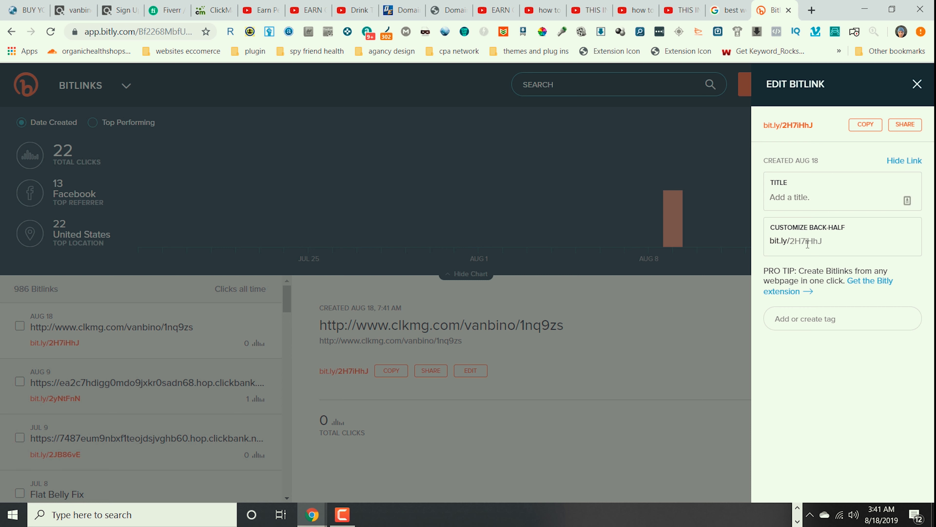
{"action": "key", "text": "Tab"}
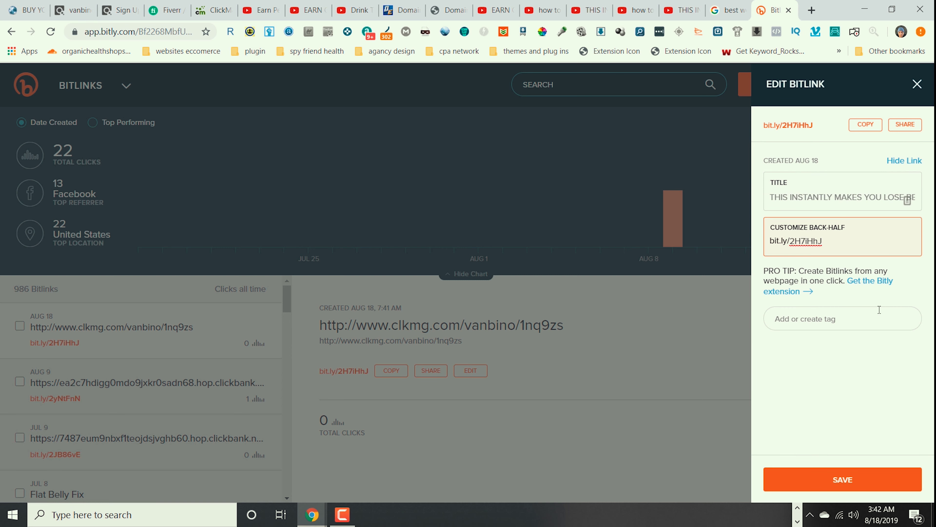
- Copy the new short link and paste it below the tracking link in the Notepad notes
{"action": "left_click", "coordinate": [867, 126]}
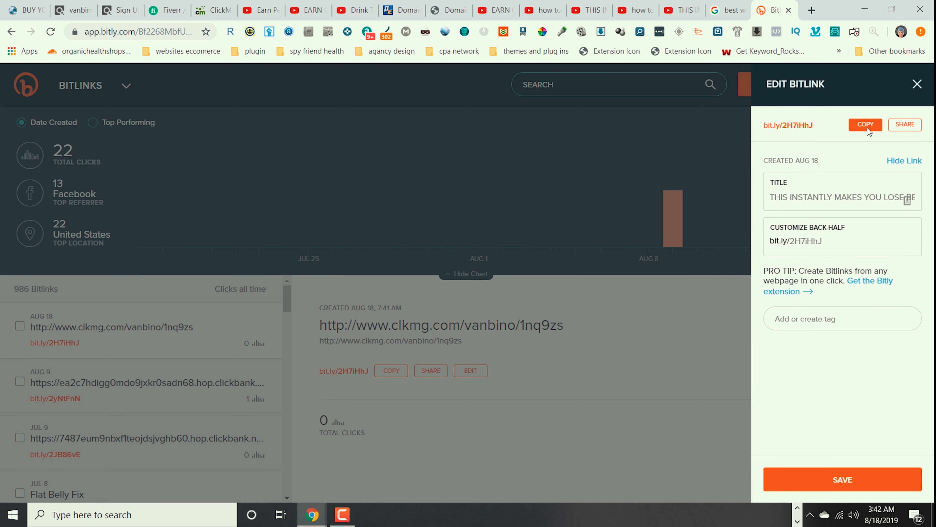
{"action": "left_click", "coordinate": [797, 509]}
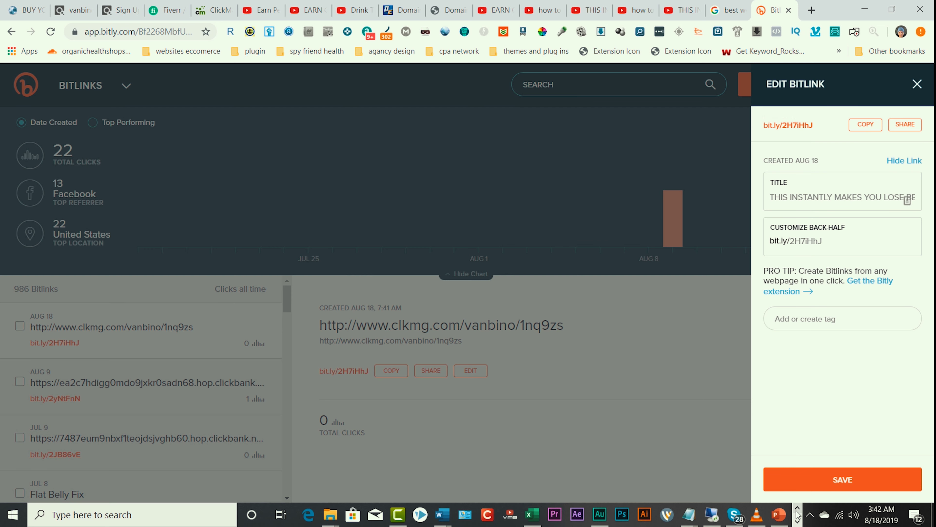
{"action": "left_click", "coordinate": [689, 514]}
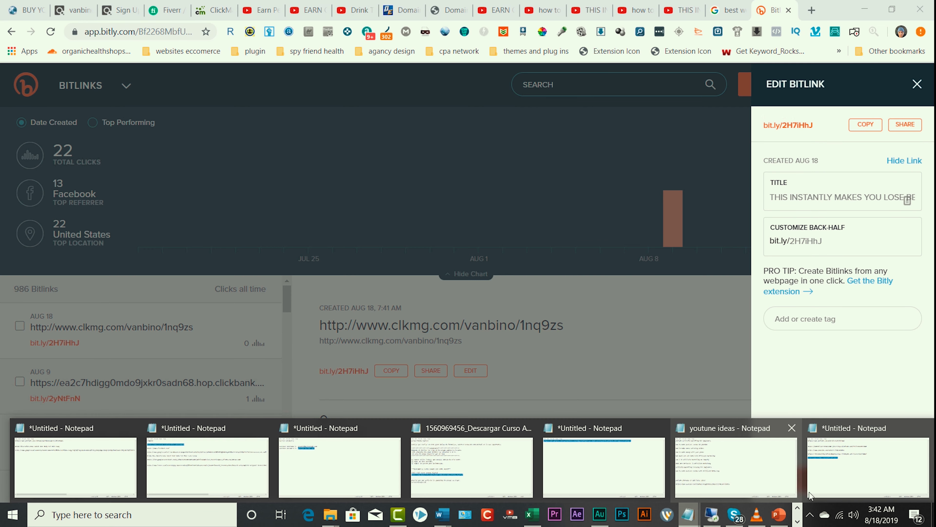
{"action": "left_click", "coordinate": [807, 492]}
{"action": "left_click", "coordinate": [354, 296]}
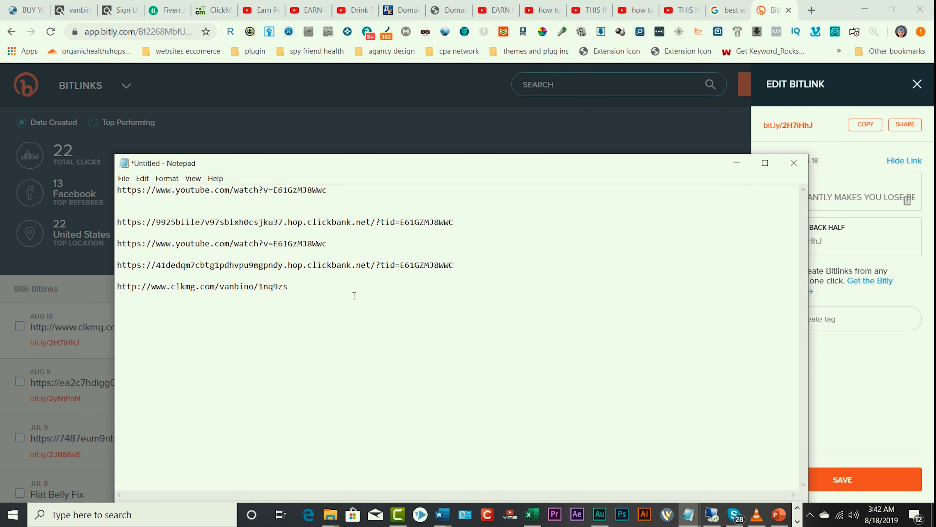
{"action": "key", "text": "ctrl+v"}
- Copy the bit.ly/2H7iHhJ short link from the notes, test it in a new browser tab and close that tab
{"action": "left_click_drag", "start_coordinate": [220, 309], "coordinate": [115, 308]}
{"action": "right_click", "coordinate": [153, 312]}
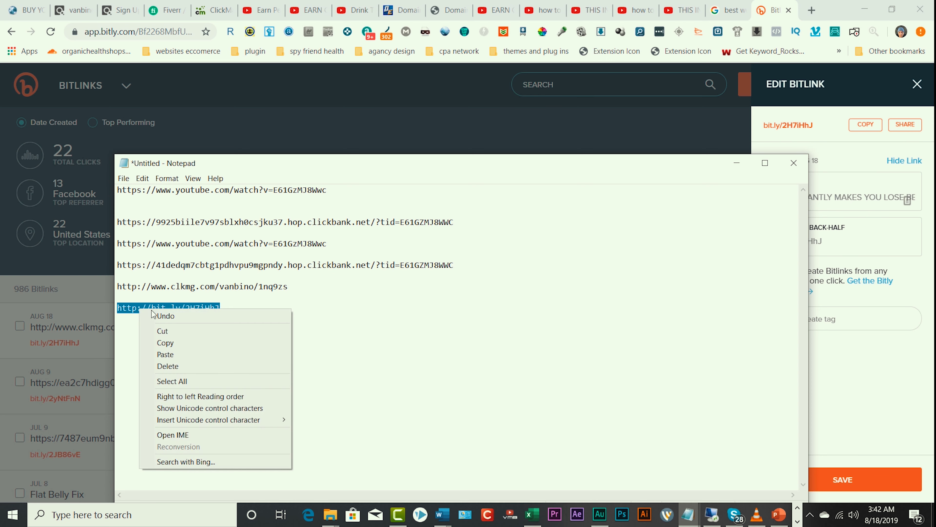
{"action": "left_click", "coordinate": [166, 342]}
{"action": "left_click", "coordinate": [815, 11]}
{"action": "left_click", "coordinate": [812, 10]}
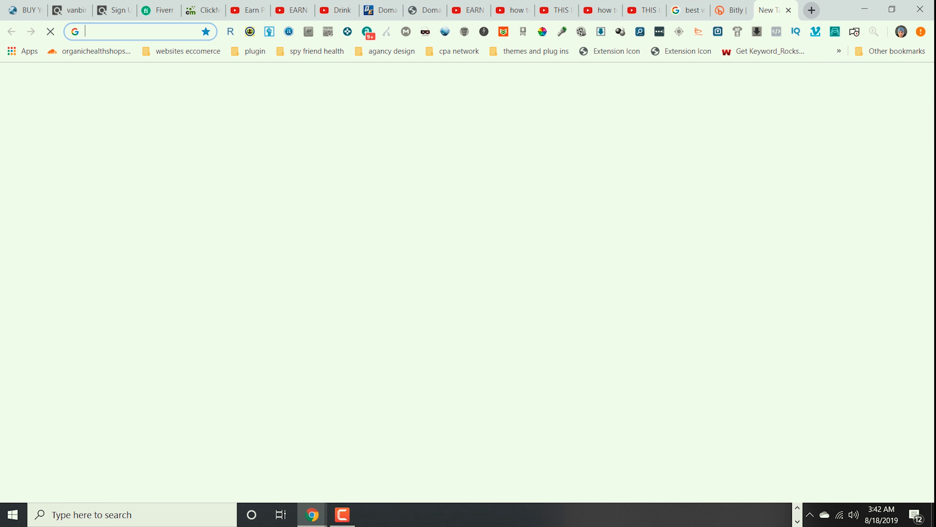
{"action": "right_click", "coordinate": [107, 31]}
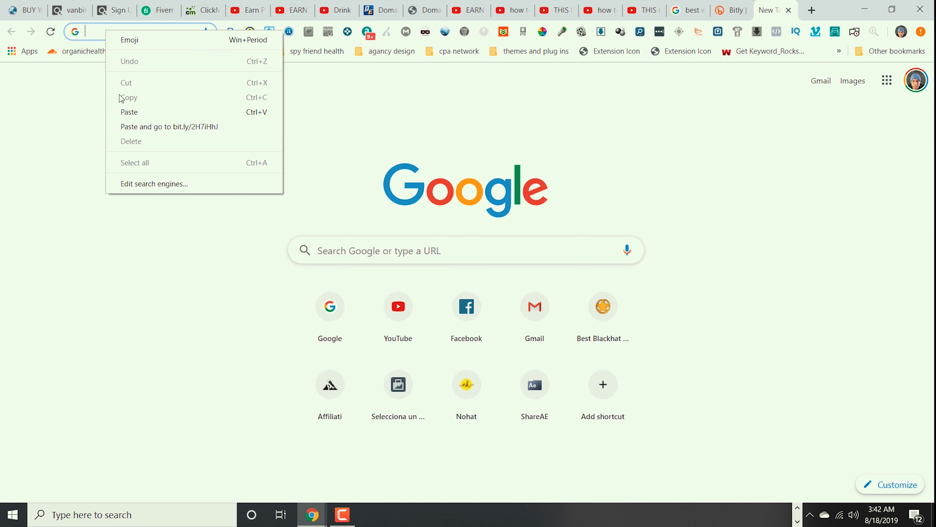
{"action": "left_click", "coordinate": [137, 110]}
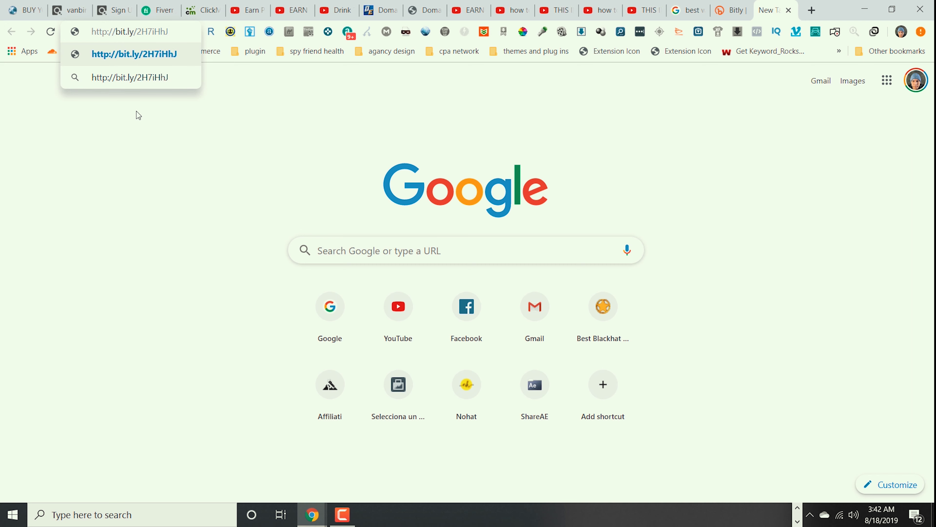
{"action": "key", "text": "Return"}
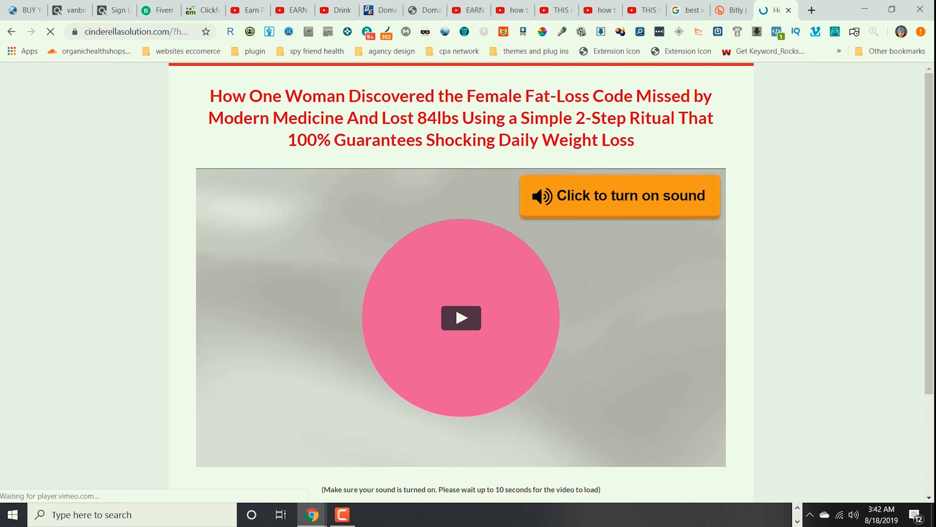
{"action": "mouse_move", "coordinate": [863, 73]}
{"action": "key", "text": "ctrl+w"}
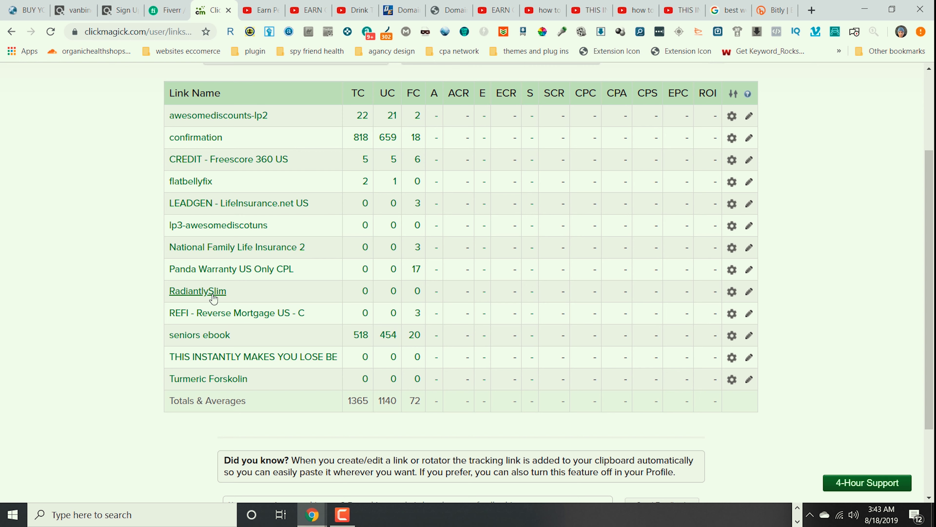
- Open the "THIS INSTANTLY MAKES YOU LOSE BE" link for editing in ClickMagick and open the HopLink Generator for Flat Belly Fix in ClickBank
{"action": "left_click", "coordinate": [750, 359]}
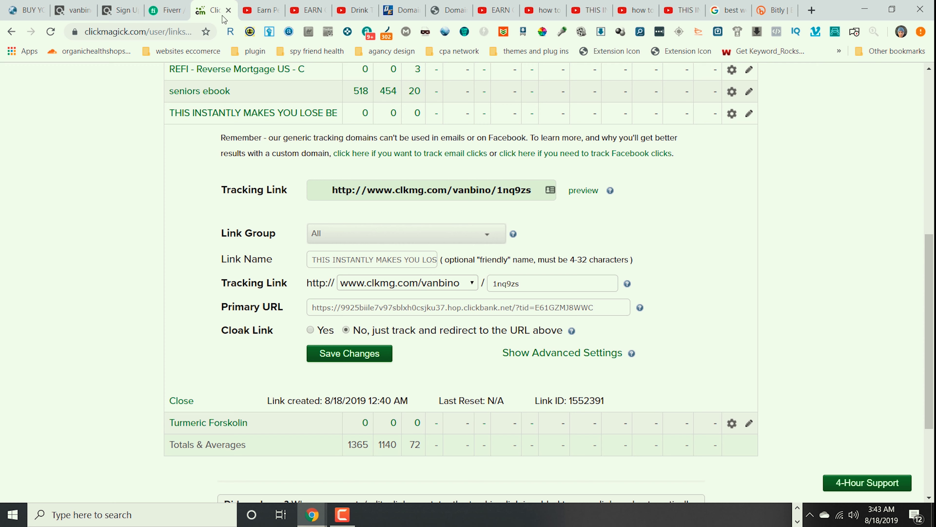
{"action": "left_click", "coordinate": [74, 14]}
{"action": "scroll", "coordinate": [410, 366], "scroll_direction": "down", "scroll_amount": 5}
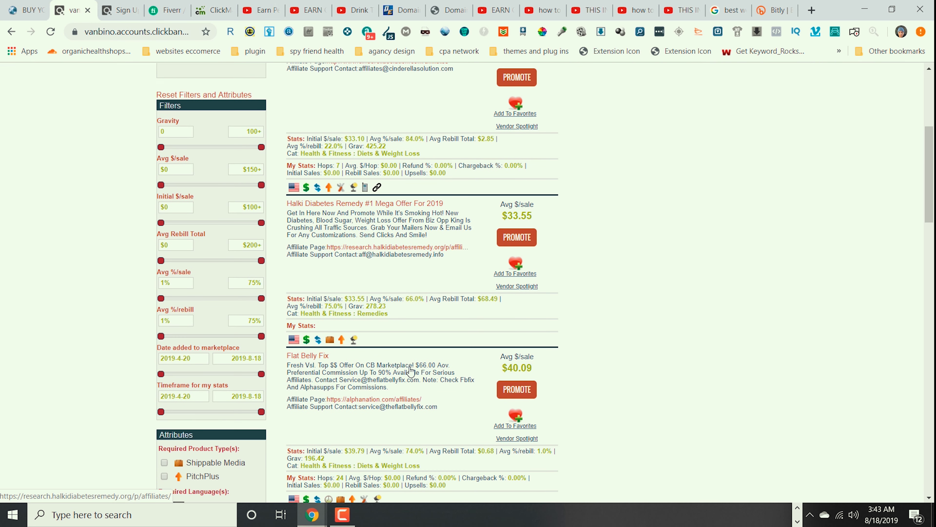
{"action": "scroll", "coordinate": [411, 369], "scroll_direction": "down", "scroll_amount": 3}
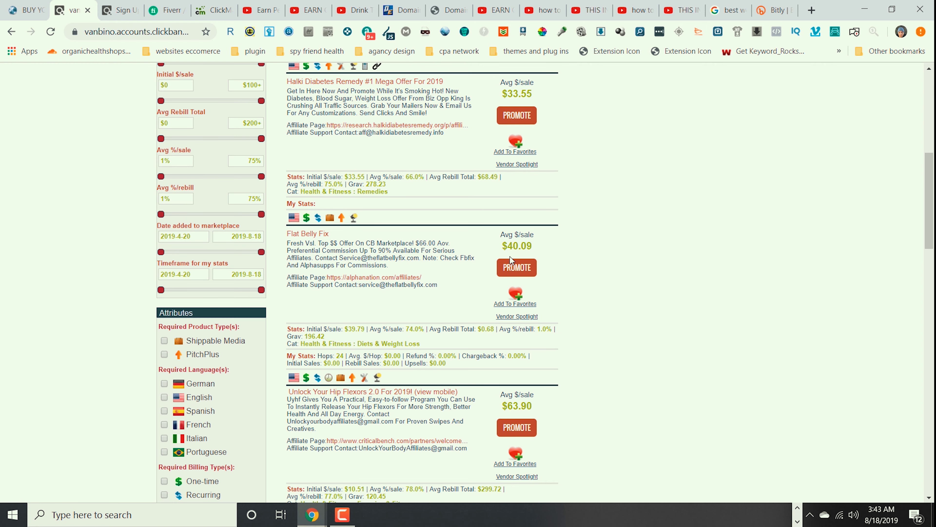
{"action": "left_click", "coordinate": [515, 267]}
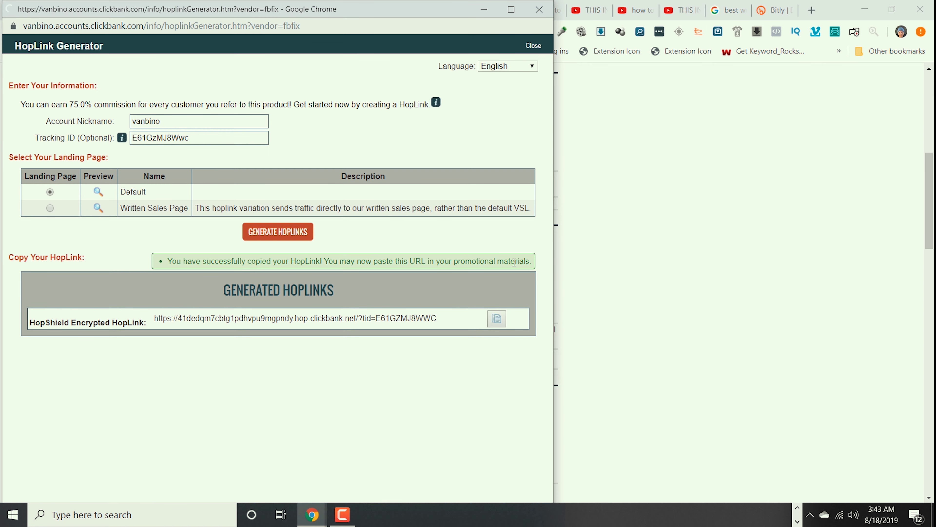
- Generate a Flat Belly Fix HopLink with the tracking ID E61GzMJ8Wwc and copy it
{"action": "left_click", "coordinate": [150, 139]}
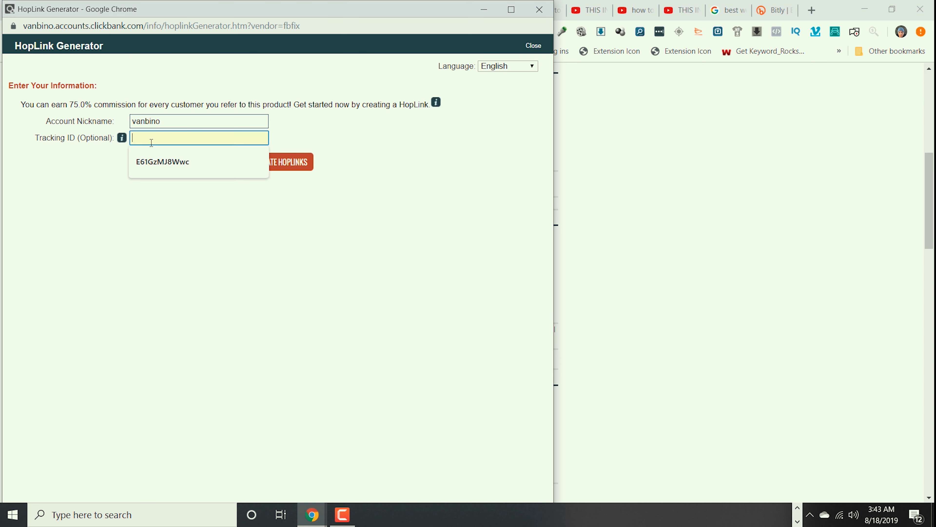
{"action": "left_click", "coordinate": [184, 173]}
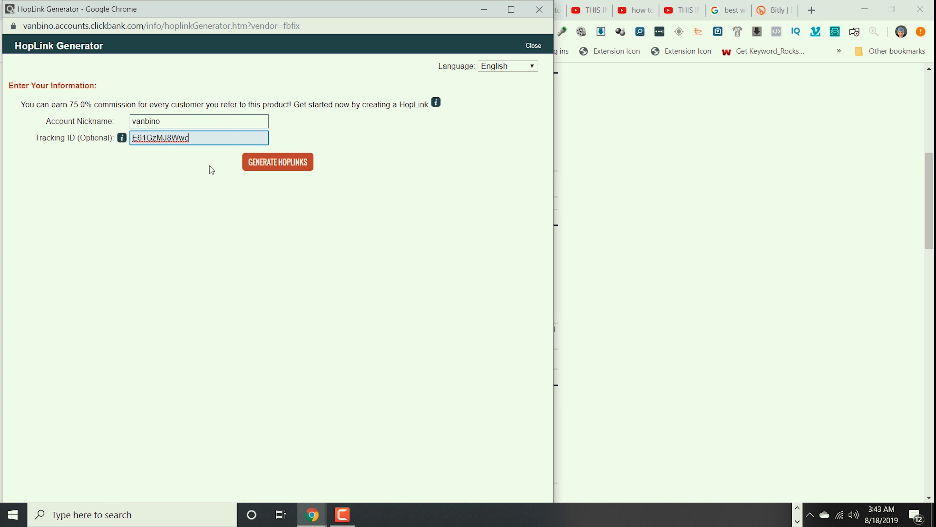
{"action": "left_click", "coordinate": [281, 168]}
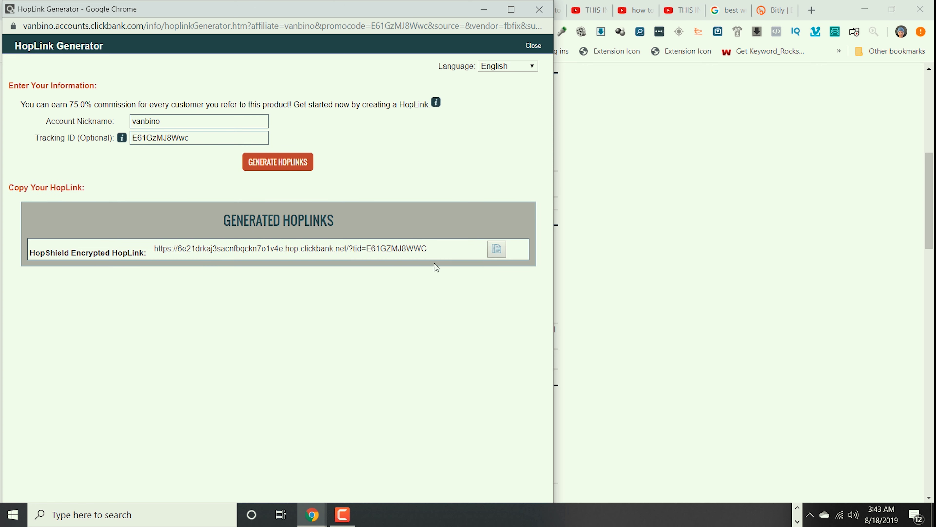
{"action": "left_click", "coordinate": [496, 254]}
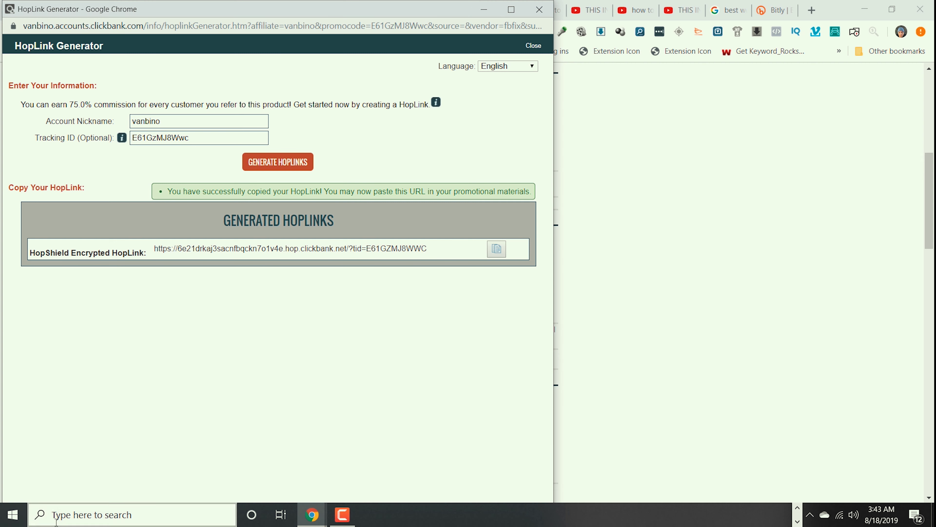
- Paste the new HopLink below the bit.ly link in the Notepad notes
{"action": "left_click", "coordinate": [797, 520]}
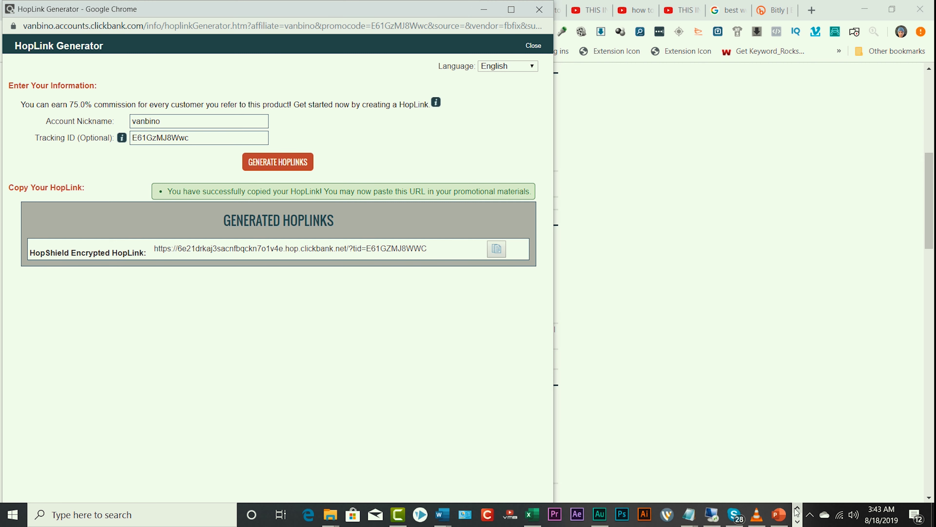
{"action": "left_click", "coordinate": [688, 515]}
{"action": "left_click", "coordinate": [868, 461]}
{"action": "left_click", "coordinate": [271, 333]}
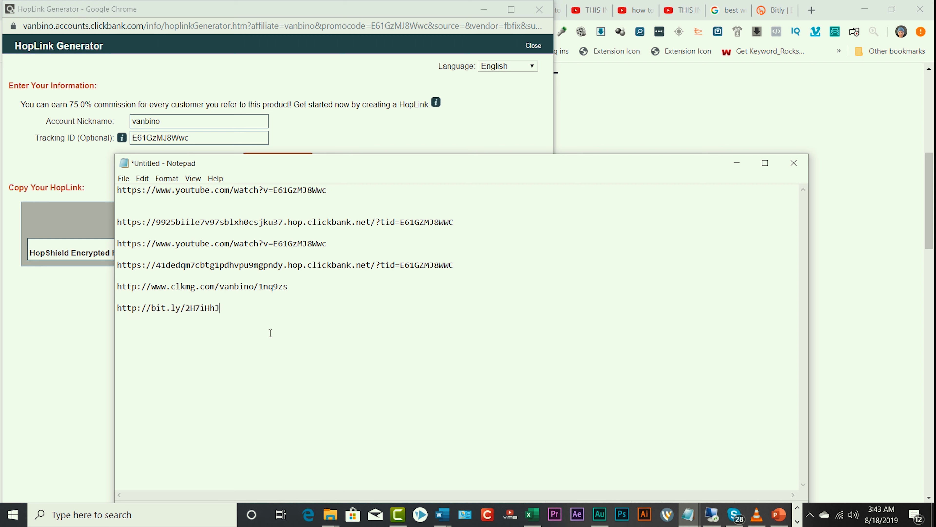
{"action": "key", "text": "ctrl+v"}
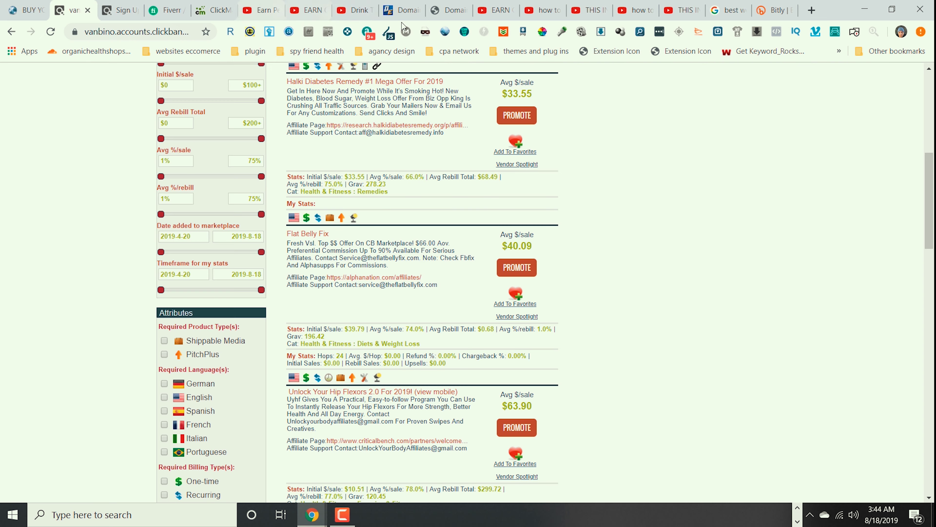
- Clear the Primary URL of the "THIS INSTANTLY MAKES YOU LOSE BE" link in ClickMagick and copy the new HopLink from the notes
{"action": "left_click", "coordinate": [202, 9]}
{"action": "triple_click", "coordinate": [425, 307]}
{"action": "key", "text": "BackSpace"}
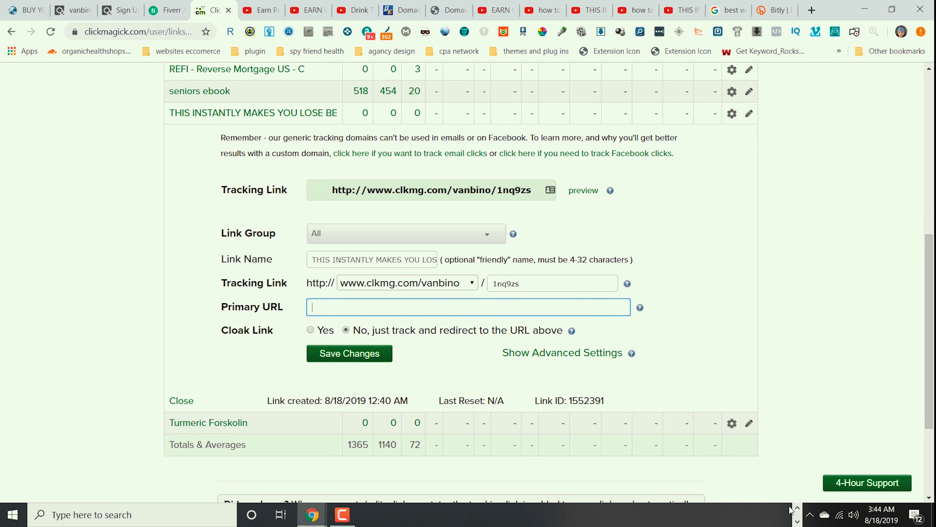
{"action": "left_click", "coordinate": [798, 508]}
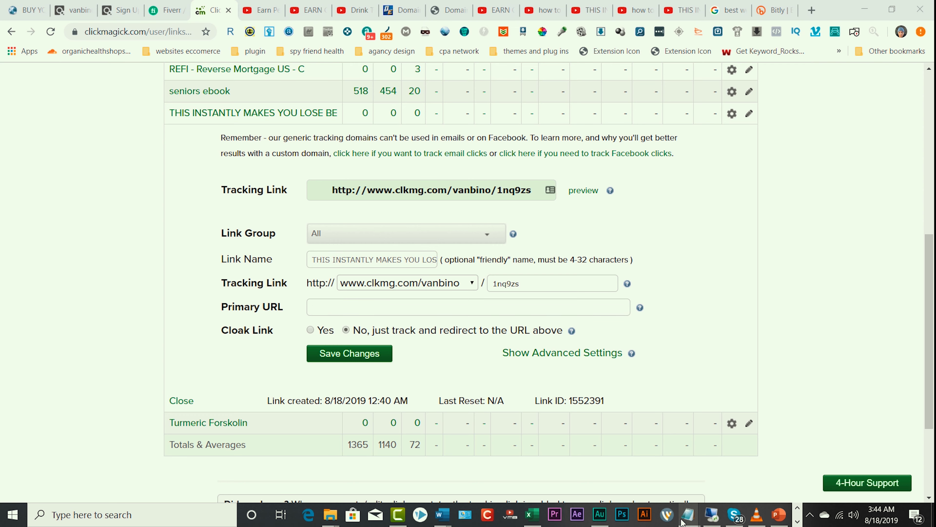
{"action": "mouse_move", "coordinate": [687, 518]}
{"action": "left_click", "coordinate": [726, 486]}
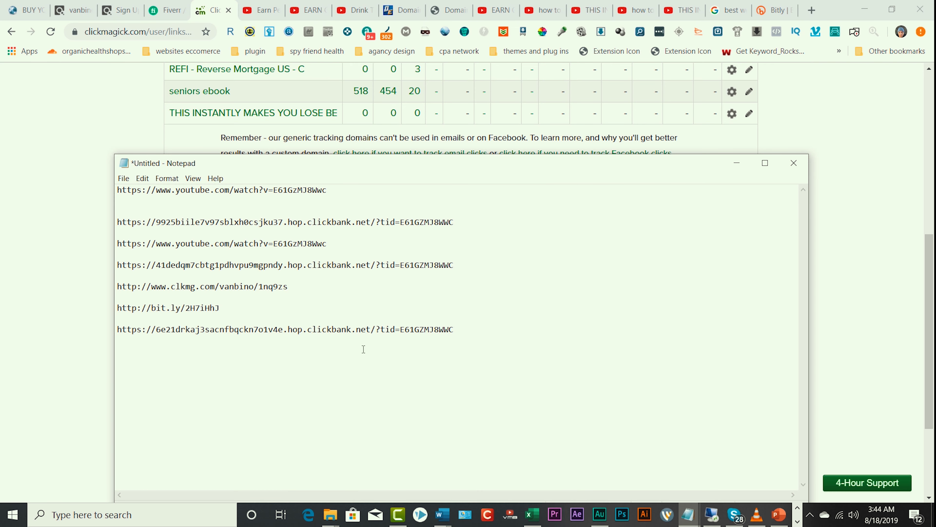
{"action": "left_click_drag", "start_coordinate": [462, 334], "coordinate": [102, 334]}
{"action": "right_click", "coordinate": [169, 333]}
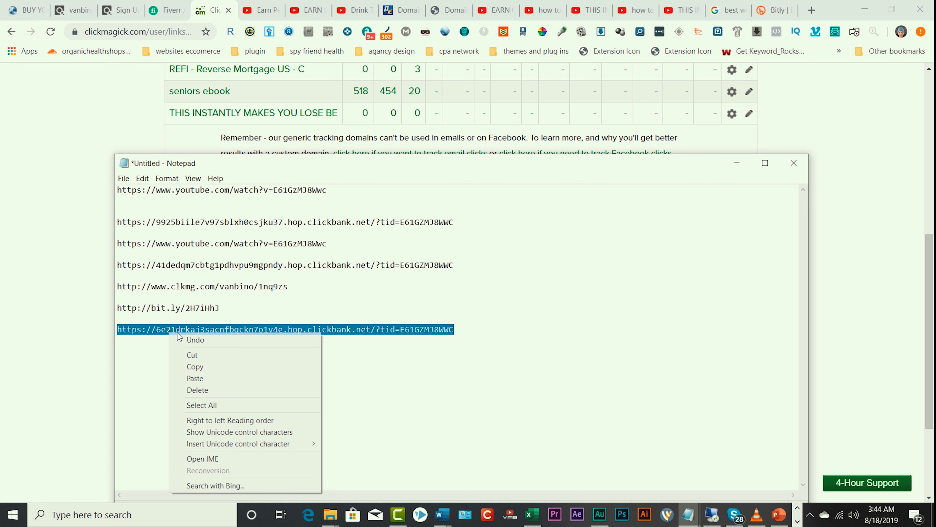
{"action": "left_click", "coordinate": [206, 366]}
- Paste the copied Flat Belly Fix HopLink as the tracking link's Primary URL and save the changes
{"action": "left_click", "coordinate": [862, 129]}
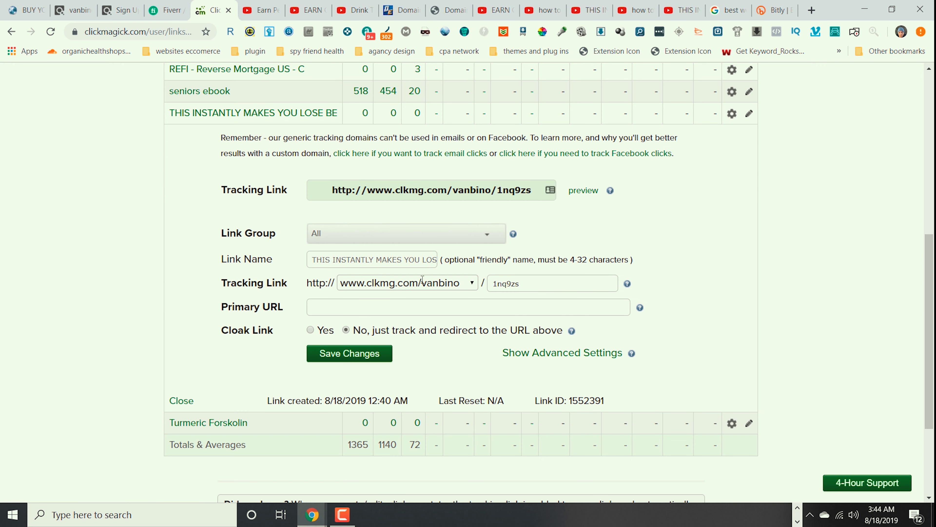
{"action": "left_click", "coordinate": [338, 310]}
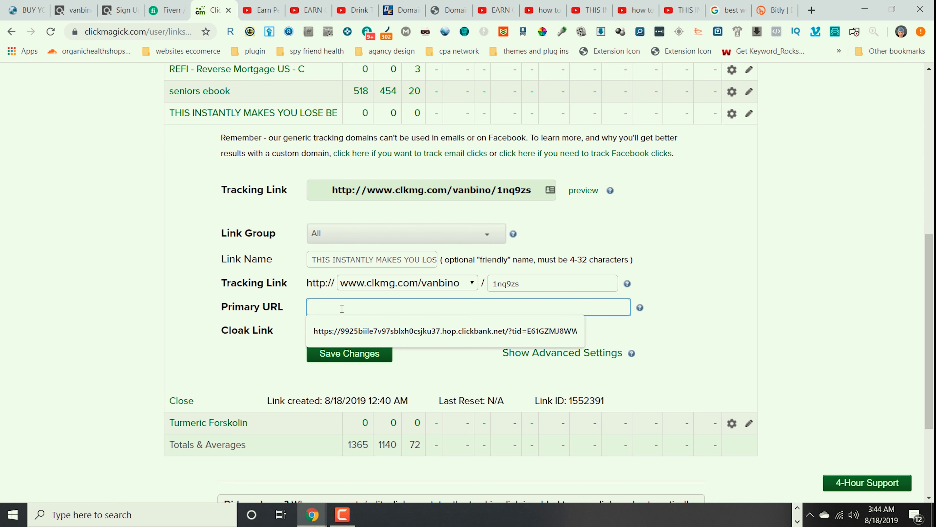
{"action": "right_click", "coordinate": [338, 312]}
{"action": "left_click", "coordinate": [372, 142]}
{"action": "left_click", "coordinate": [348, 356]}
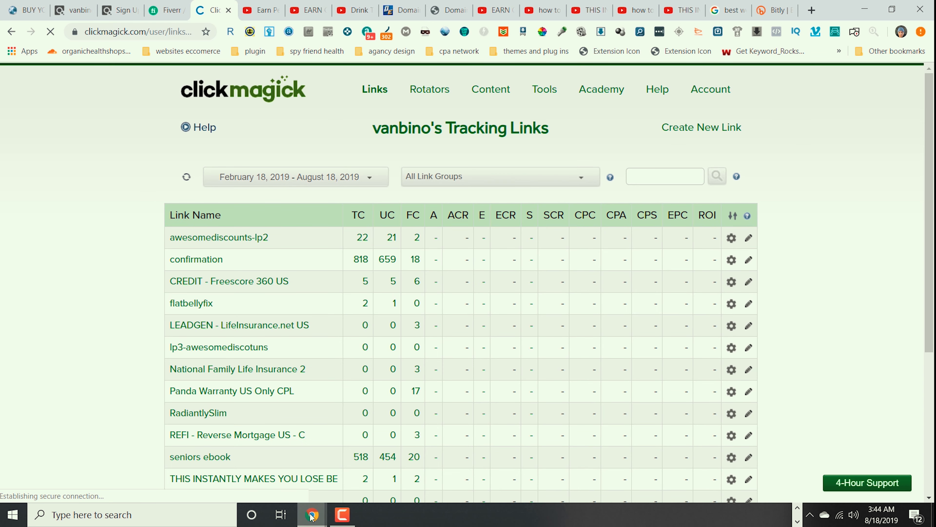
- Copy the bit.ly/2H7iHhJ link from the notes, test its redirect in a new browser tab and pause the sales page video
{"action": "mouse_move", "coordinate": [311, 517]}
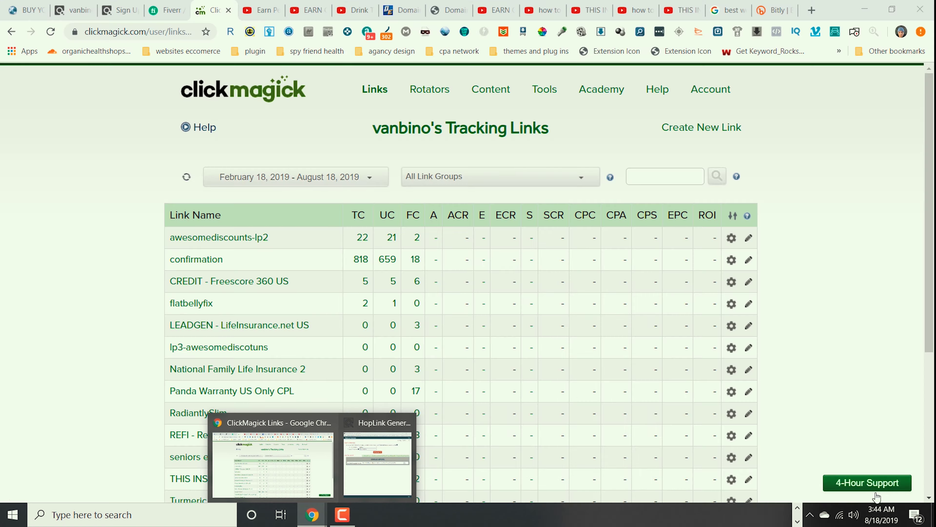
{"action": "mouse_move", "coordinate": [697, 516]}
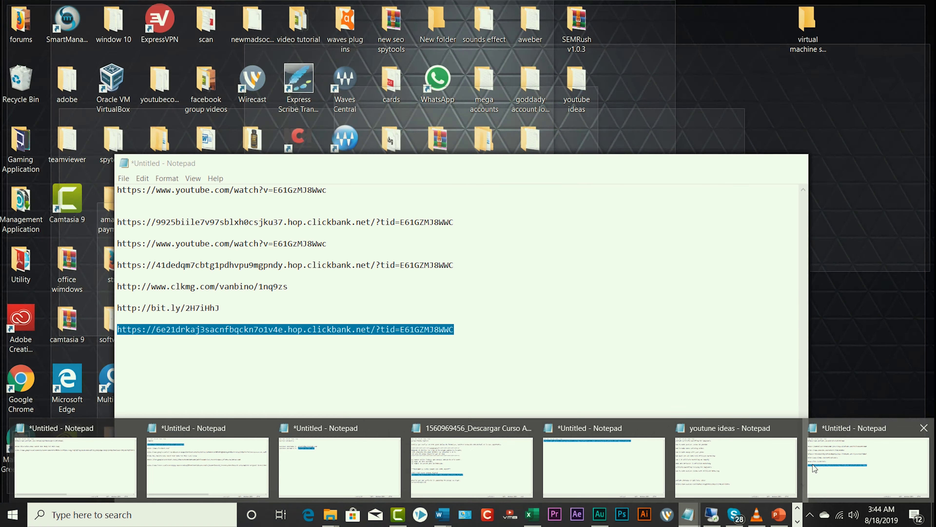
{"action": "left_click", "coordinate": [813, 464]}
{"action": "left_click_drag", "start_coordinate": [223, 308], "coordinate": [113, 305]}
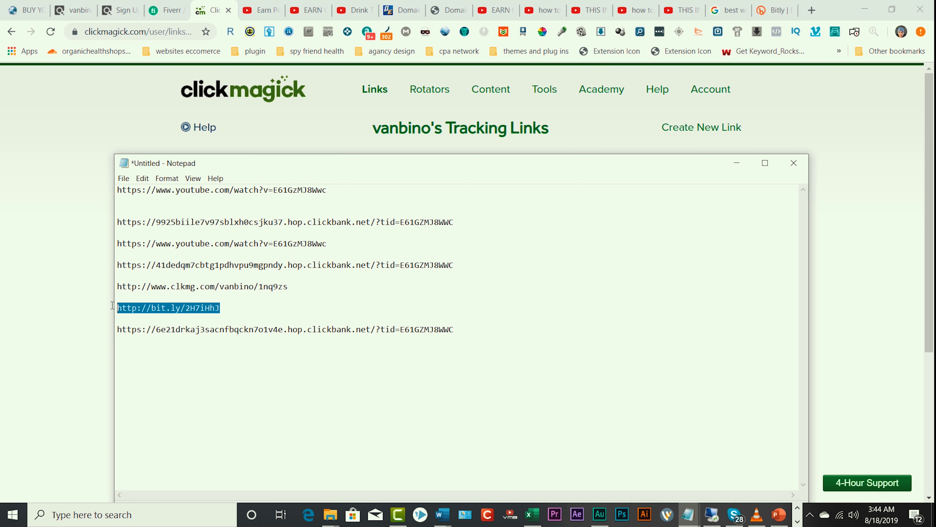
{"action": "right_click", "coordinate": [139, 313]}
{"action": "left_click", "coordinate": [153, 345]}
{"action": "left_click", "coordinate": [819, 8]}
{"action": "right_click", "coordinate": [98, 31]}
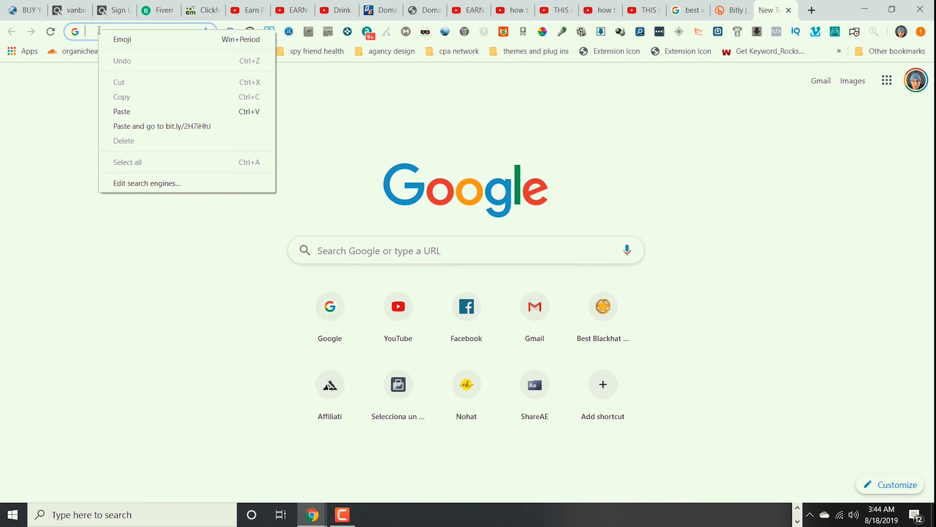
{"action": "left_click", "coordinate": [130, 106]}
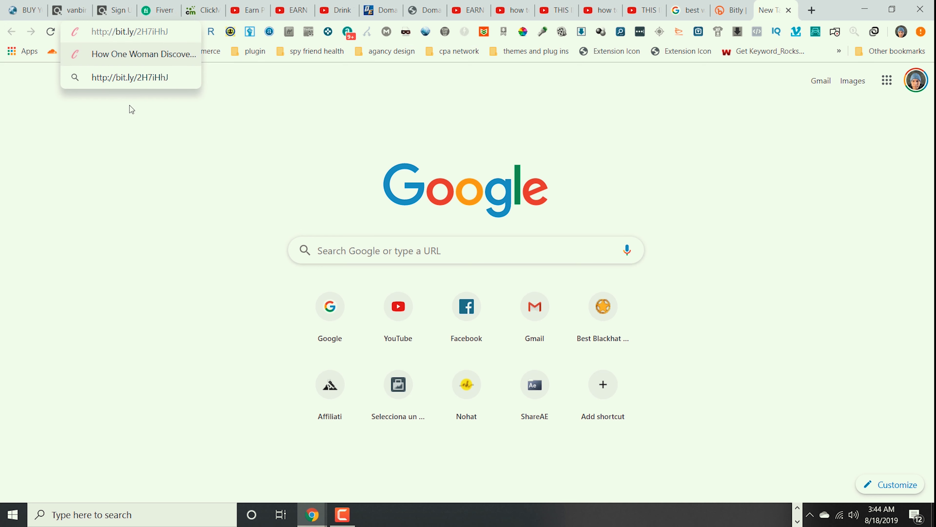
{"action": "key", "text": "Return"}
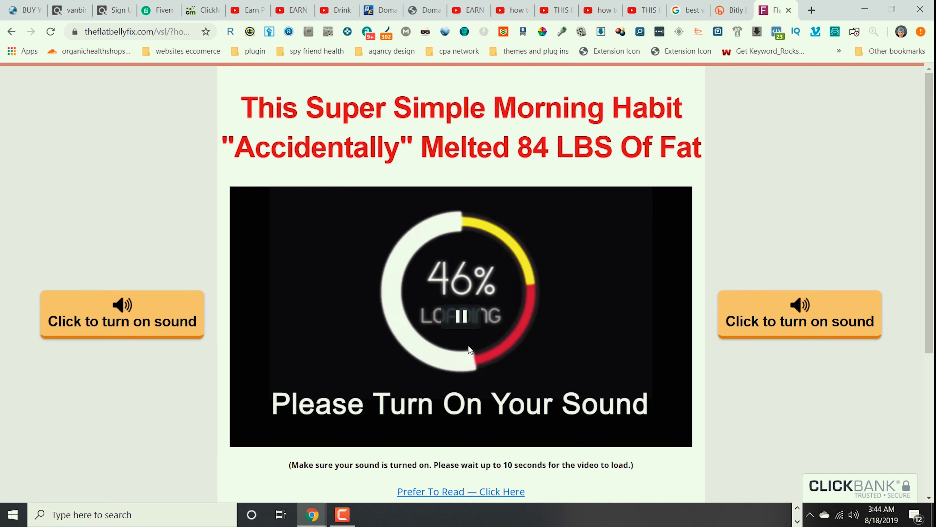
{"action": "left_click", "coordinate": [461, 316]}
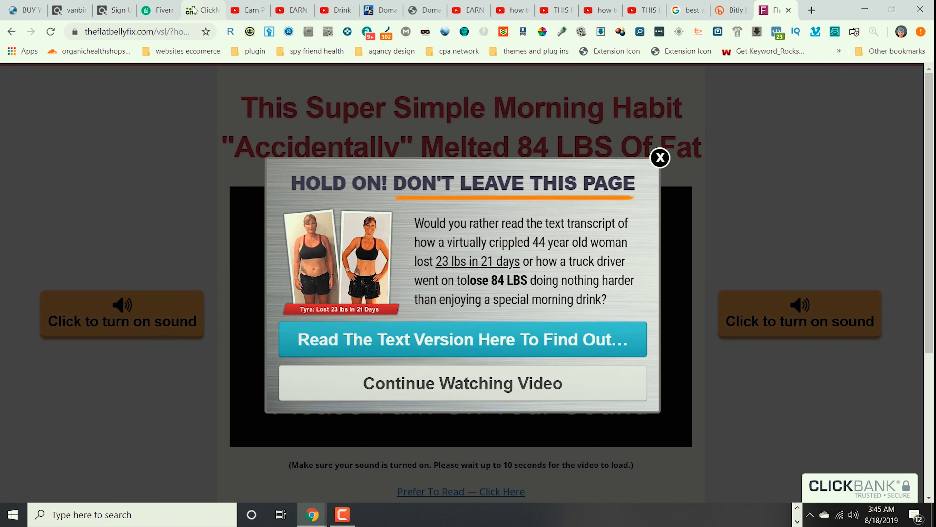
- Return to the ClickMagick tracking links list and examine the click counts of "THIS INSTANTLY MAKES YOU LOSE BE"
{"action": "left_click", "coordinate": [201, 10]}
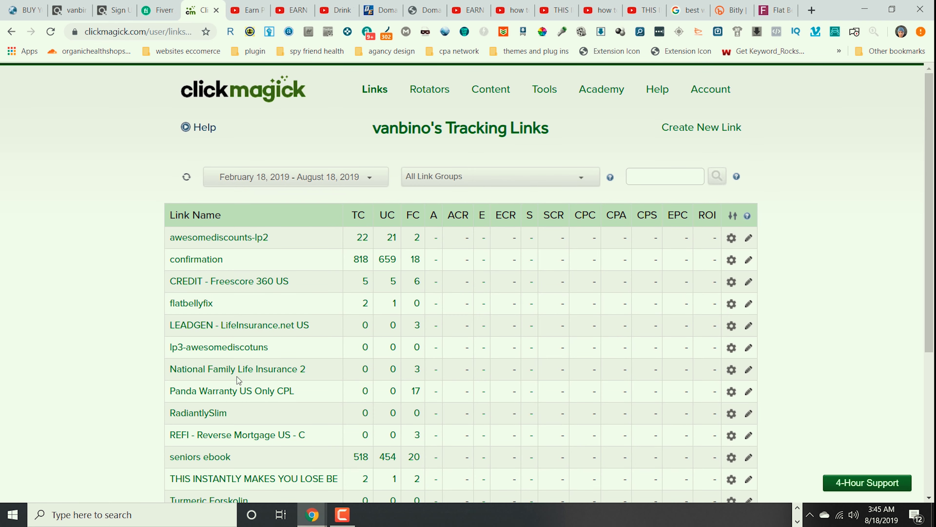
{"action": "scroll", "coordinate": [241, 380], "scroll_direction": "down", "scroll_amount": 3}
{"action": "scroll", "coordinate": [351, 269], "scroll_direction": "up", "scroll_amount": 2}
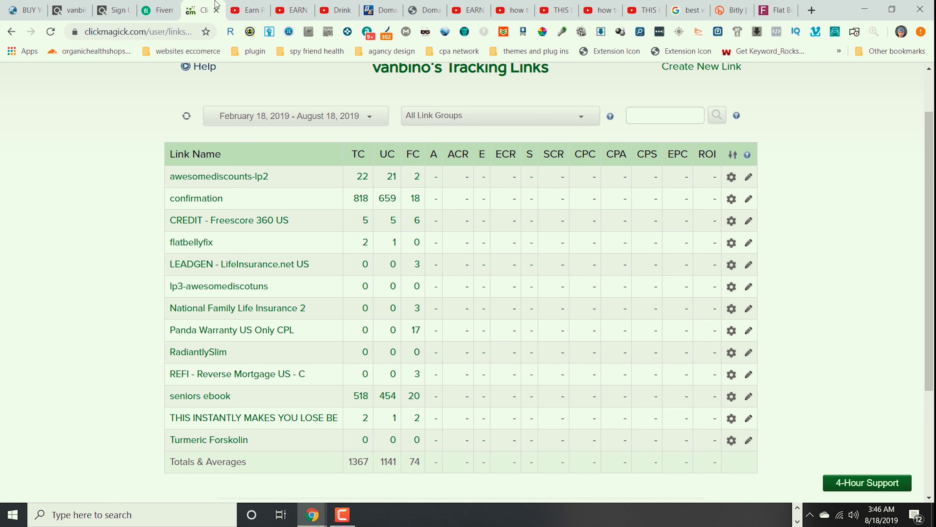
- Switch to the Fiverr search for video testimonio and look over the video spokesperson gigs
{"action": "left_click", "coordinate": [159, 11]}
{"action": "scroll", "coordinate": [415, 223], "scroll_direction": "up", "scroll_amount": 7}
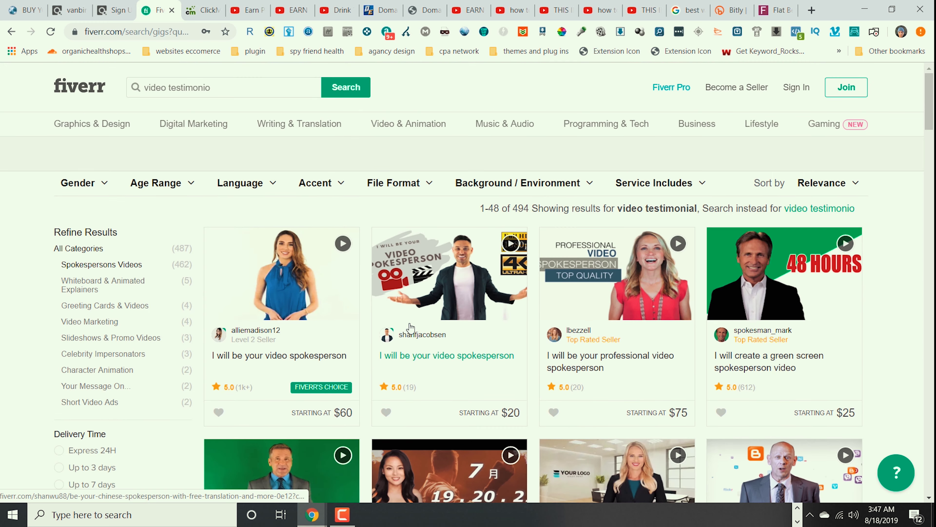
{"action": "scroll", "coordinate": [148, 251], "scroll_direction": "down", "scroll_amount": 2}
{"action": "scroll", "coordinate": [159, 185], "scroll_direction": "up", "scroll_amount": 2}
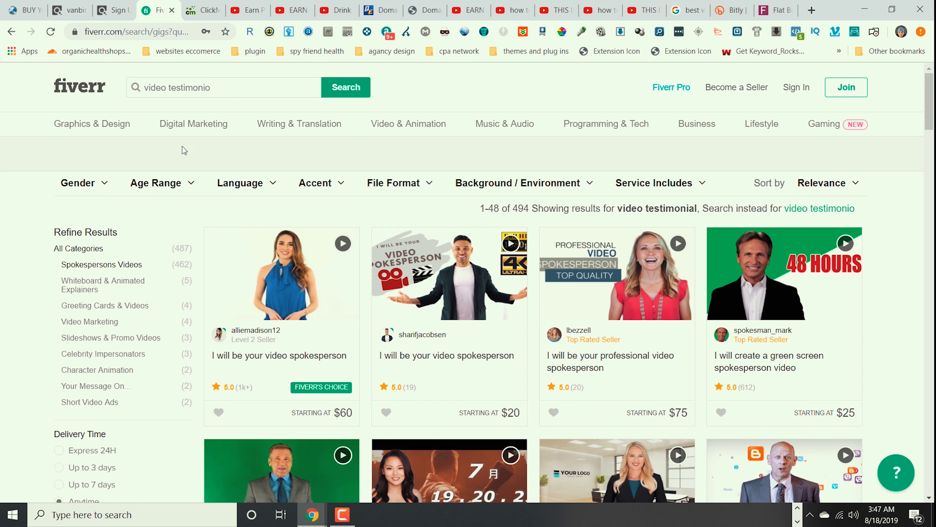
- Look further through the Fiverr video spokesperson gigs and switch to the first open YouTube video about earning online
{"action": "scroll", "coordinate": [269, 295], "scroll_direction": "down", "scroll_amount": 2}
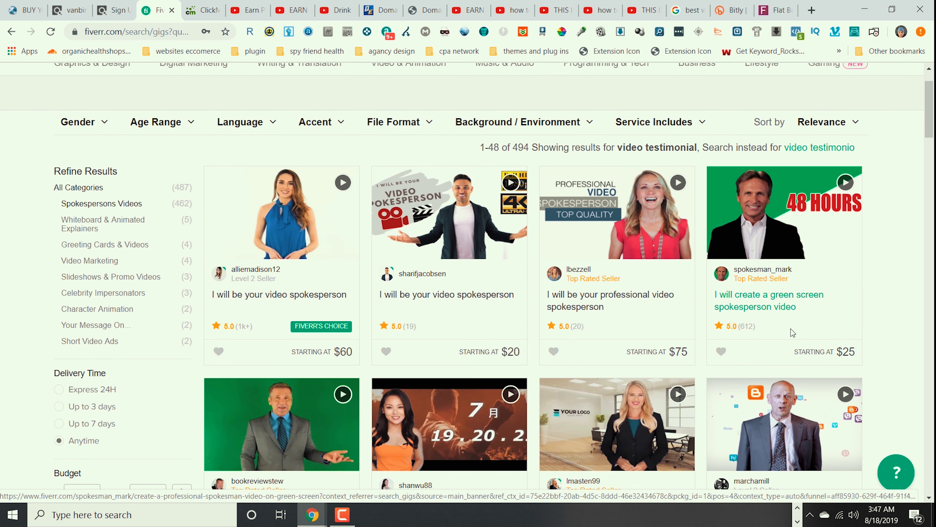
{"action": "scroll", "coordinate": [590, 406], "scroll_direction": "down", "scroll_amount": 2}
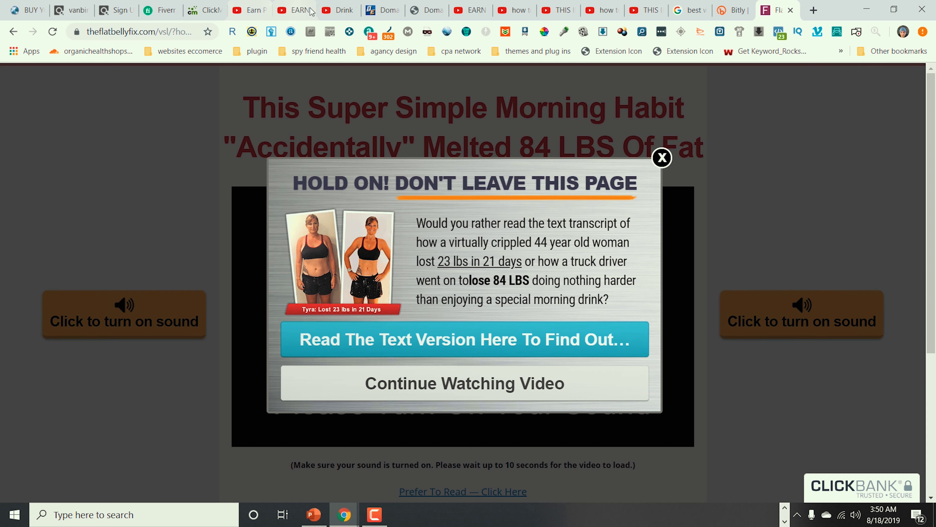
{"action": "left_click", "coordinate": [249, 11]}
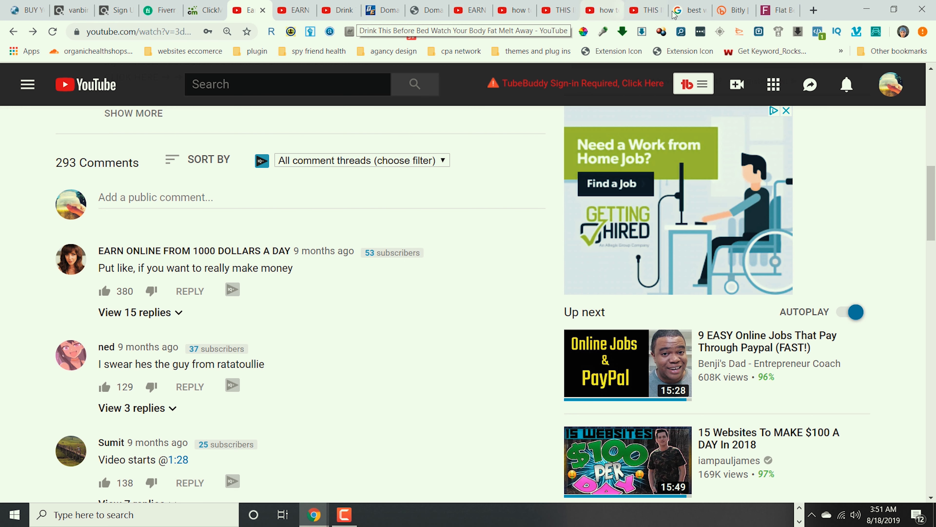
- Search Google for microworkers in a new browser tab and open the microworkers.com website
{"action": "left_click", "coordinate": [815, 11]}
{"action": "type", "text": "google.com"}
{"action": "key", "text": "Return"}
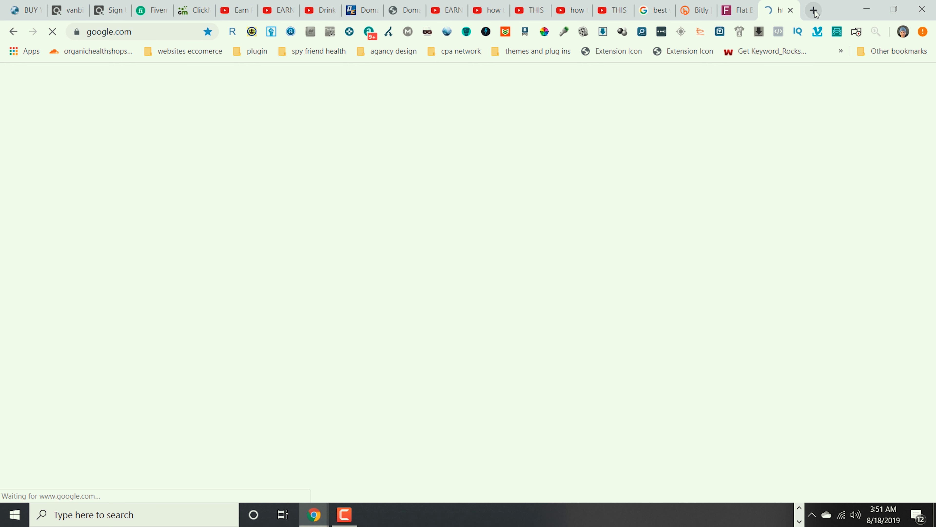
{"action": "type", "text": "mi"}
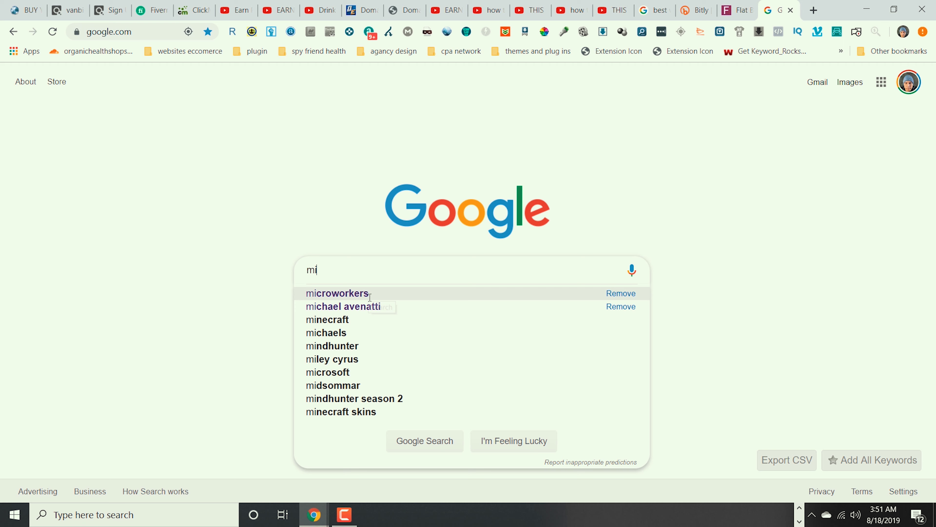
{"action": "left_click", "coordinate": [368, 295]}
{"action": "left_click", "coordinate": [169, 181]}
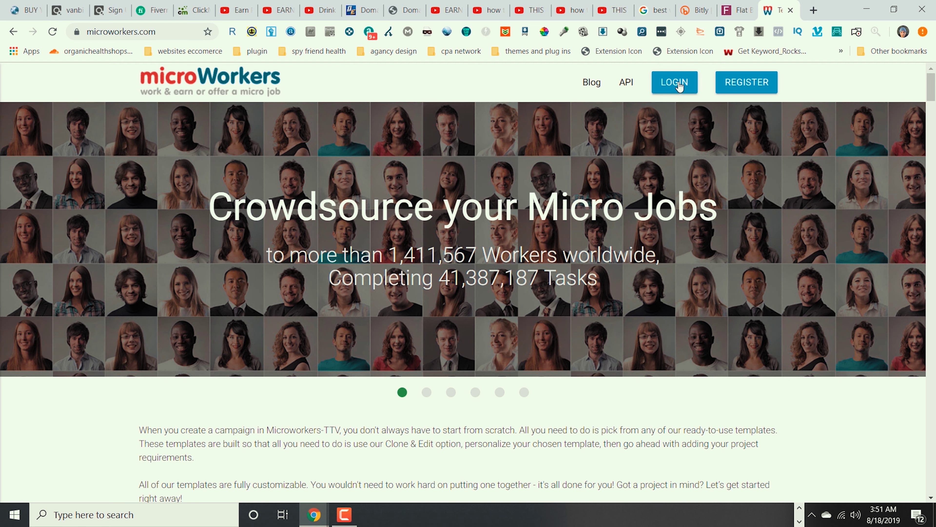
- Log in to the Microworkers account and look through the list of all available jobs
{"action": "left_click", "coordinate": [680, 85]}
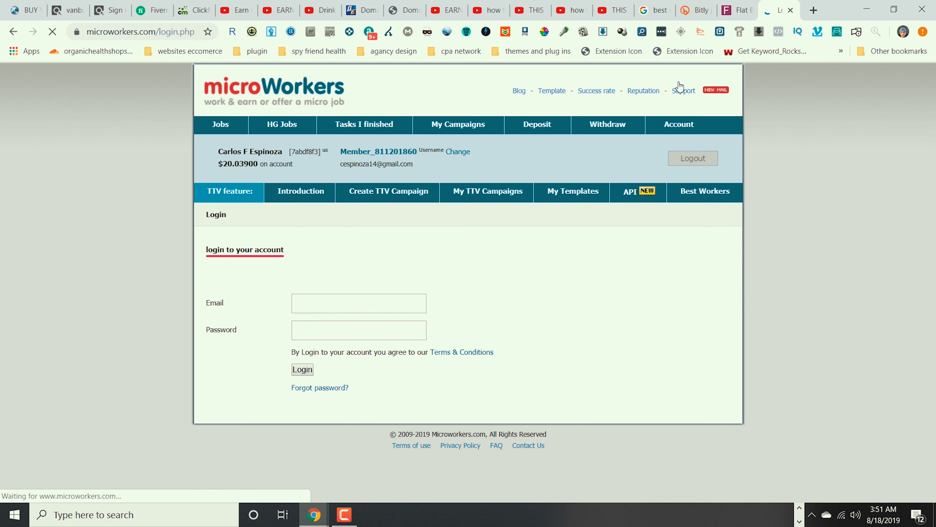
{"action": "left_click", "coordinate": [298, 373]}
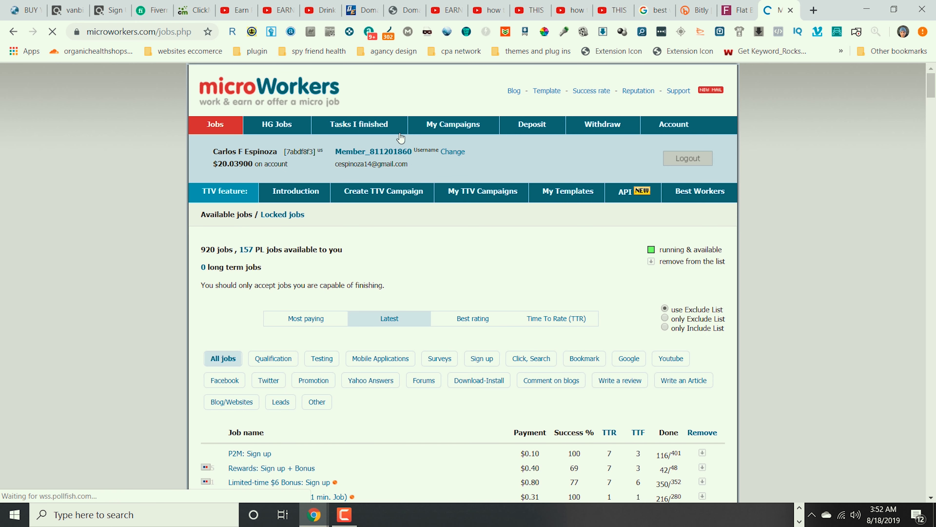
{"action": "scroll", "coordinate": [363, 323], "scroll_direction": "down", "scroll_amount": 6}
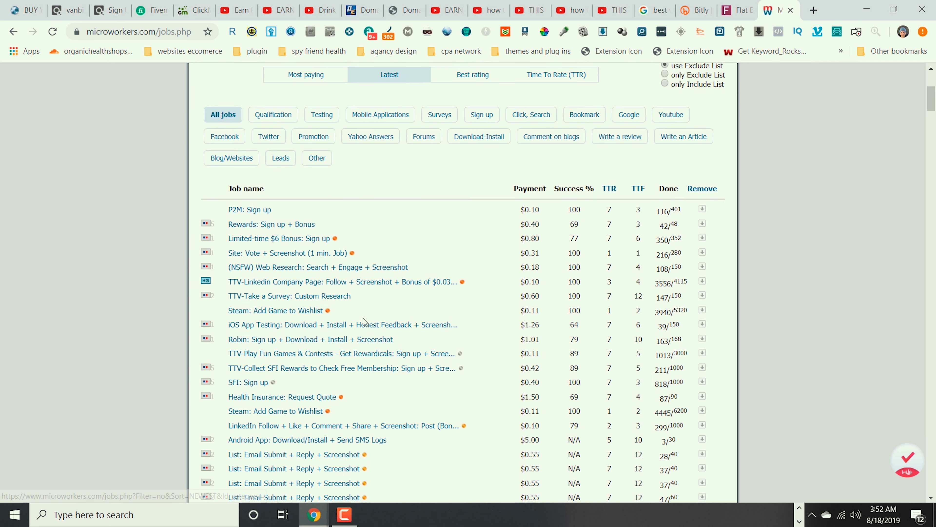
{"action": "scroll", "coordinate": [354, 326], "scroll_direction": "down", "scroll_amount": 5}
{"action": "scroll", "coordinate": [301, 362], "scroll_direction": "down", "scroll_amount": 5}
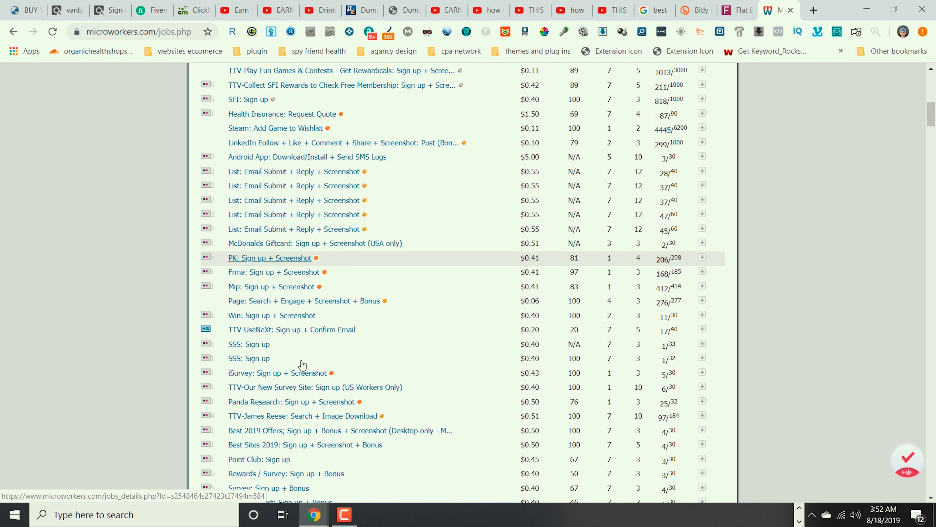
{"action": "scroll", "coordinate": [302, 377], "scroll_direction": "down", "scroll_amount": 3}
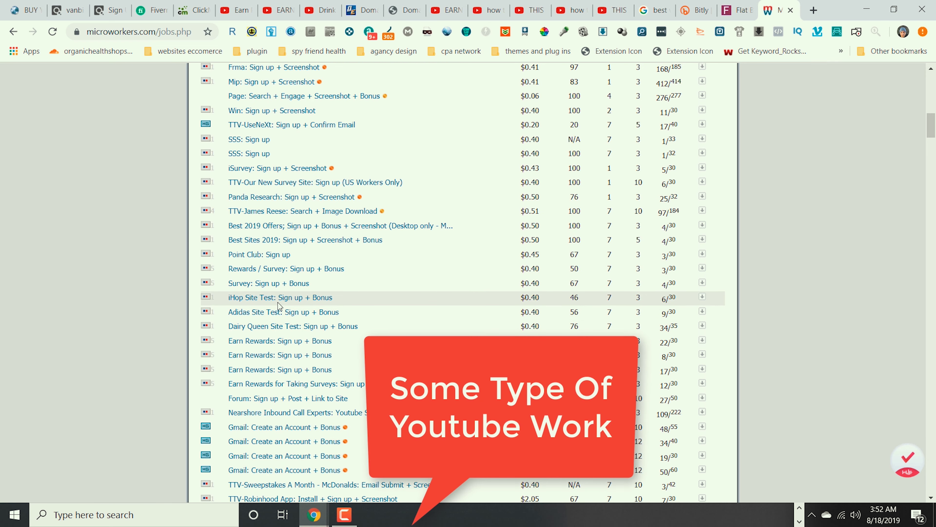
- Filter the available Microworkers jobs by the Youtube category and examine the listed tasks
{"action": "scroll", "coordinate": [290, 402], "scroll_direction": "up", "scroll_amount": 4}
{"action": "left_click", "coordinate": [669, 115]}
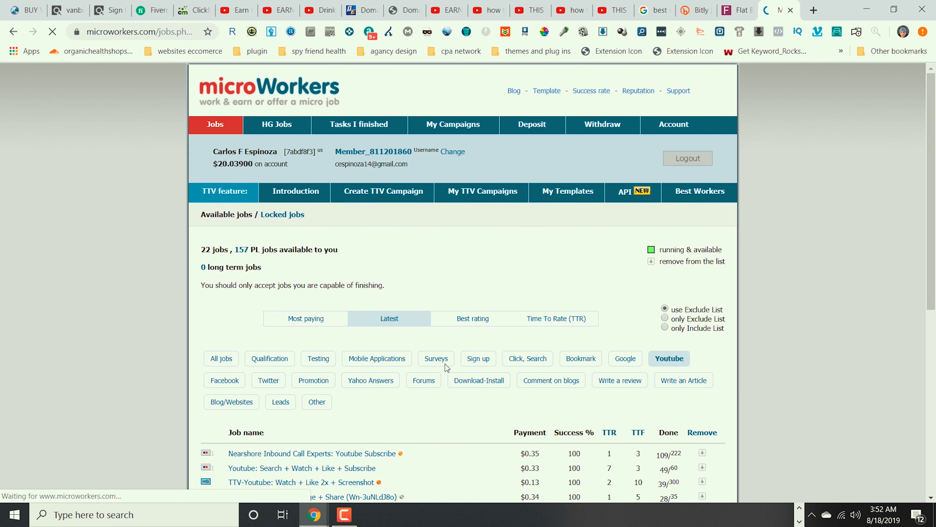
{"action": "scroll", "coordinate": [439, 406], "scroll_direction": "down", "scroll_amount": 3}
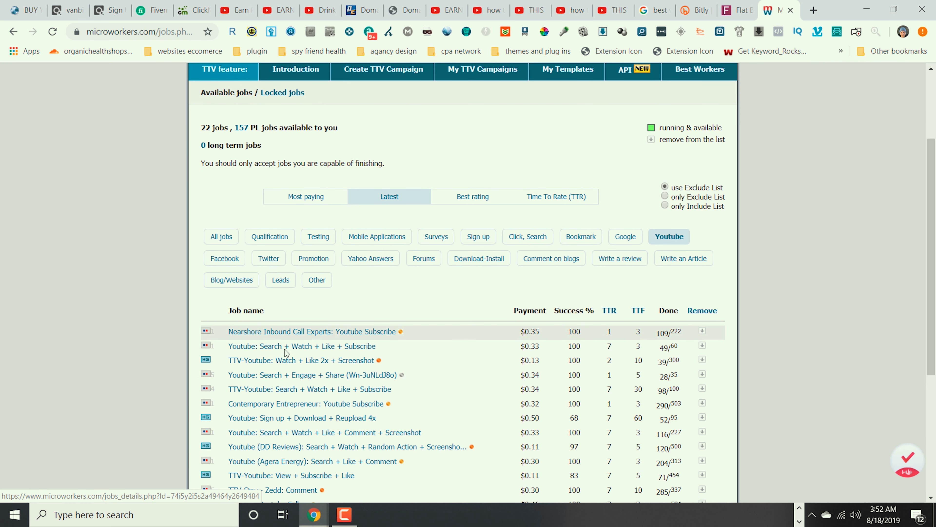